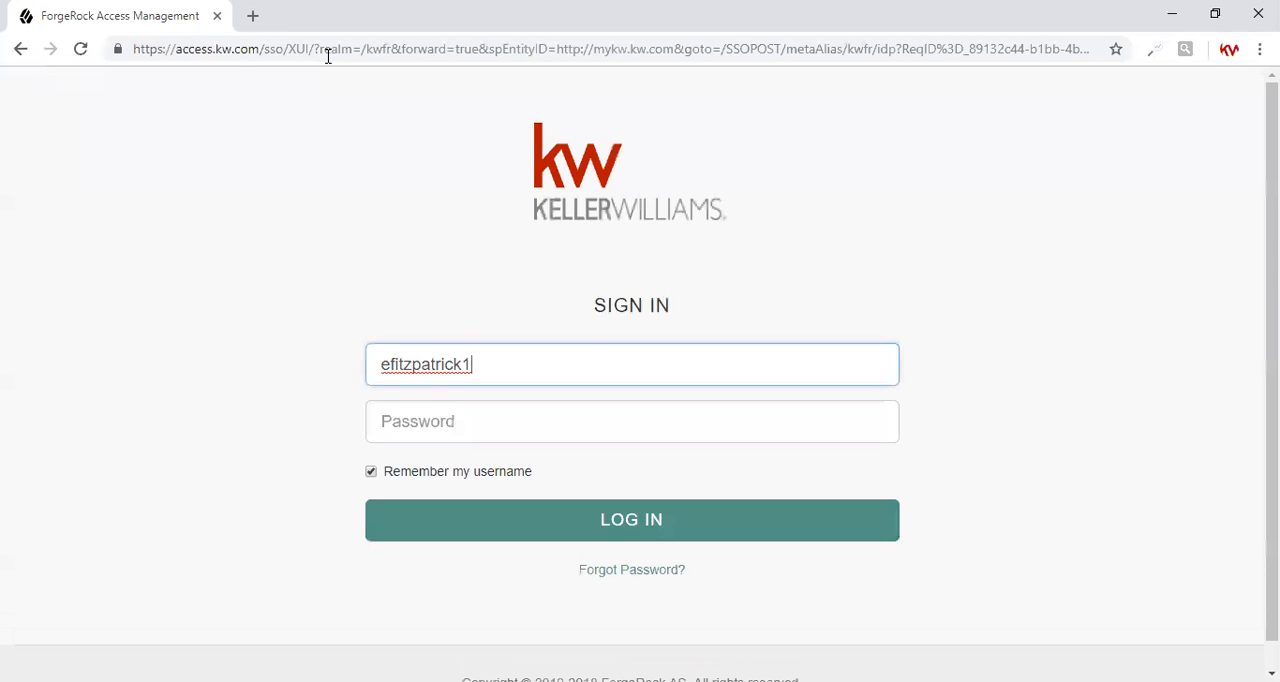
Sign in to the Keller Williams account by replacing the remembered username with the agent's username and entering the account password
left_click_drag(476, 365, 404, 365)
key("ctrl+a")
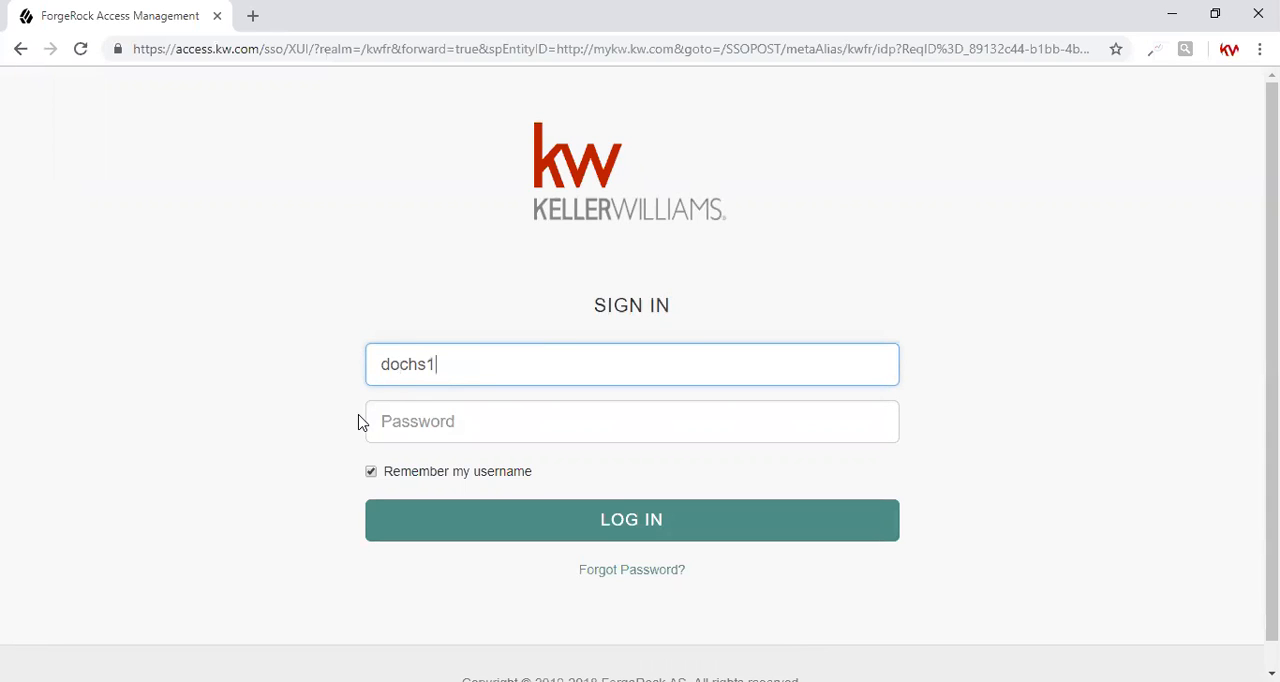
key("Tab")
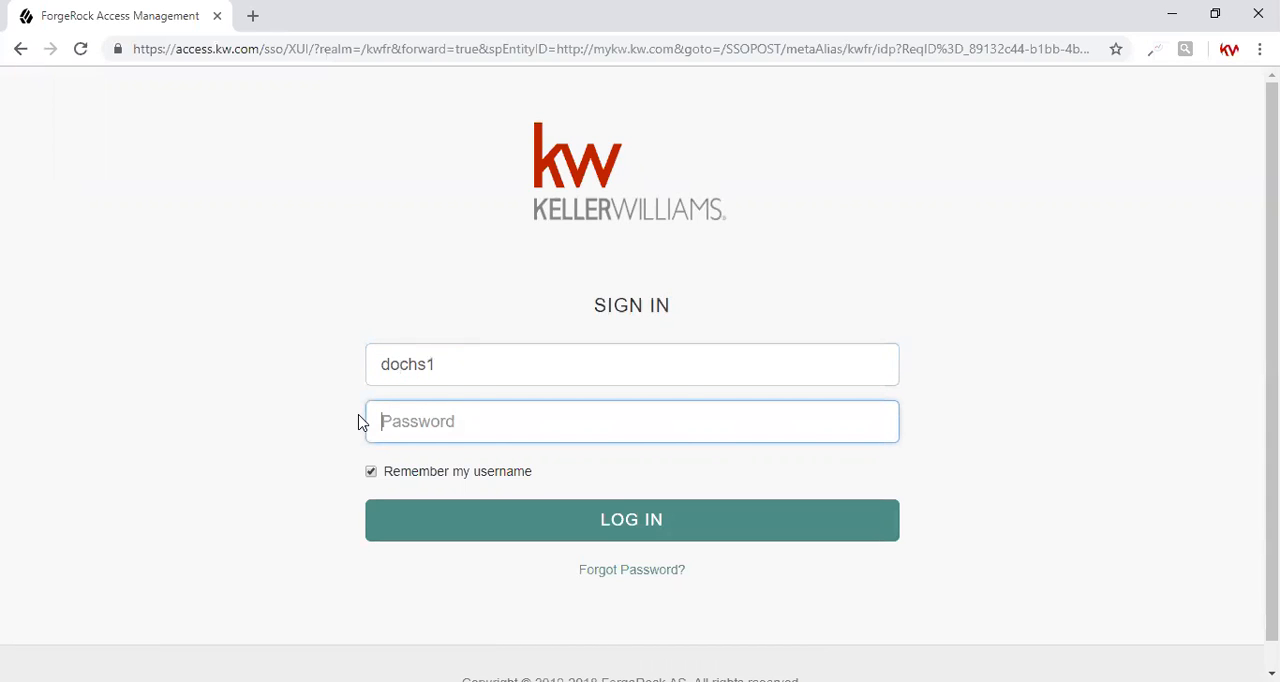
type("•••••••")
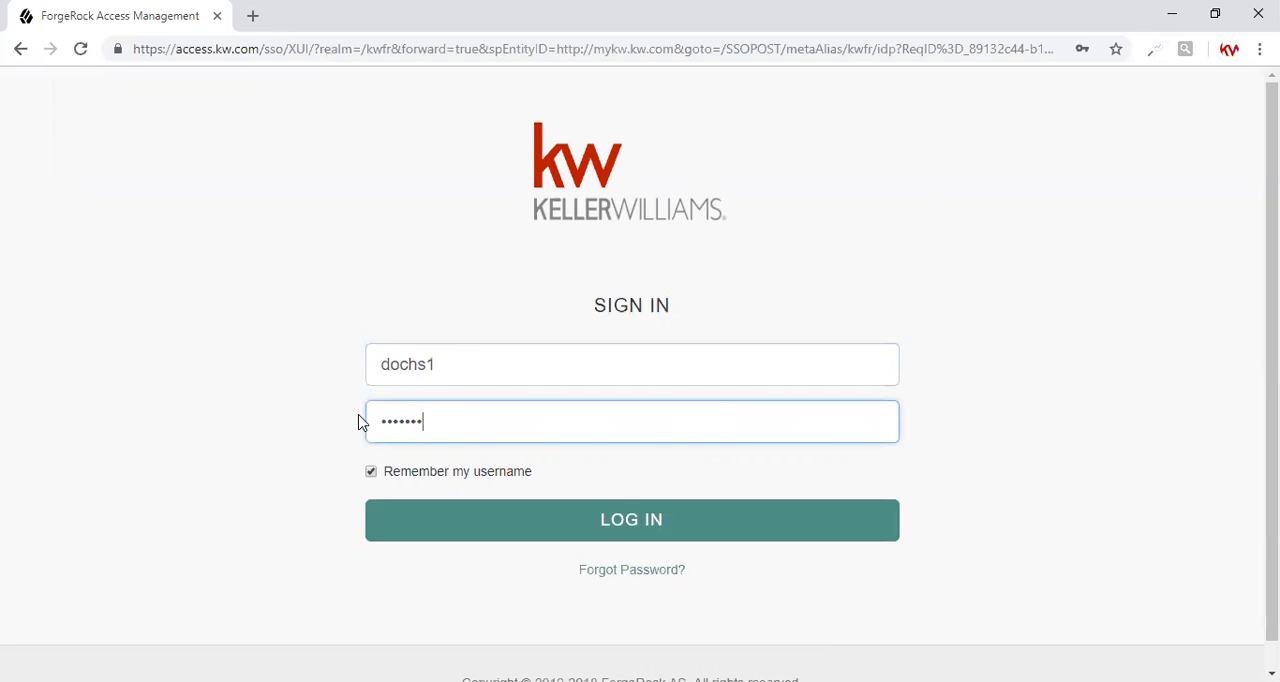
key("Return")
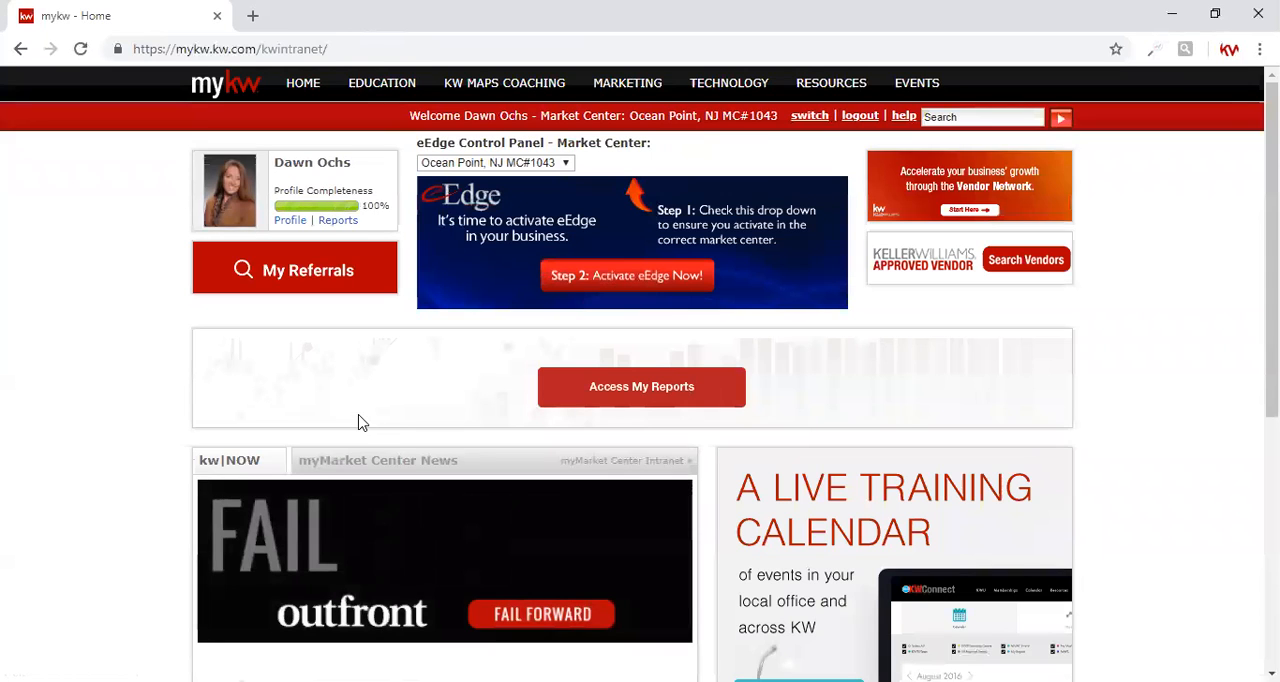
Switch the eEdge Control Panel to the West Monmouth MC#407 market center and start myTransaction
left_click(500, 163)
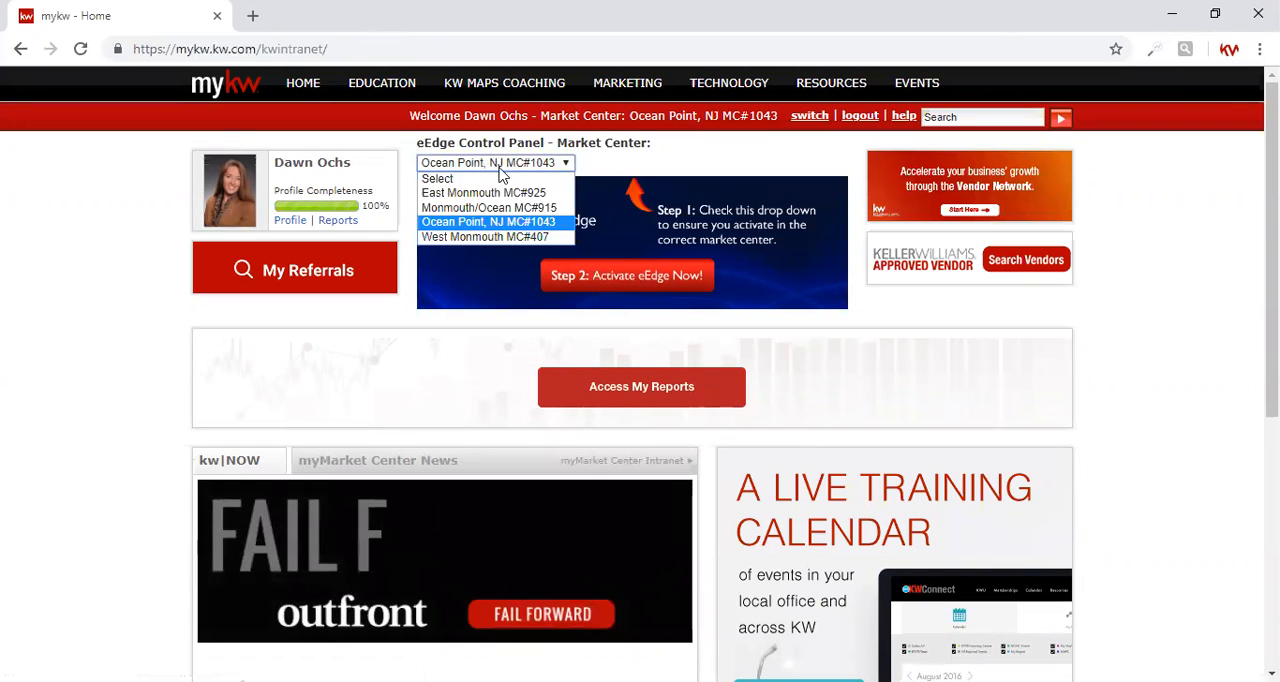
left_click(484, 237)
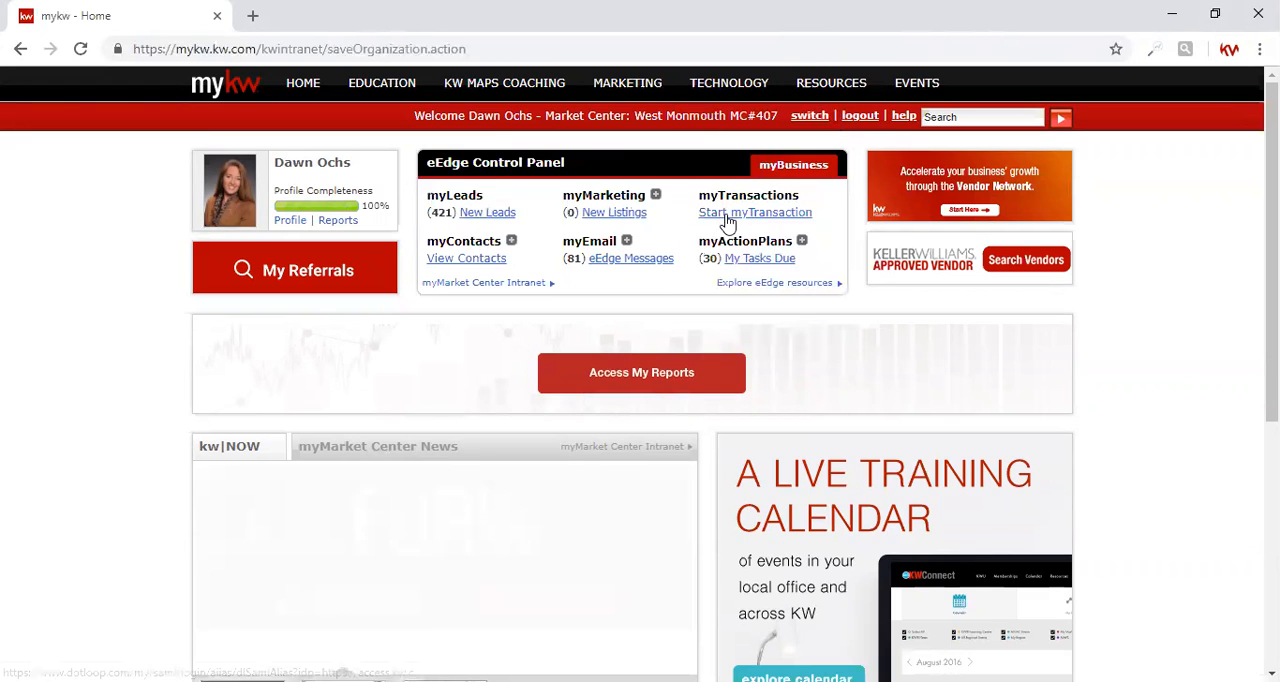
left_click(728, 222)
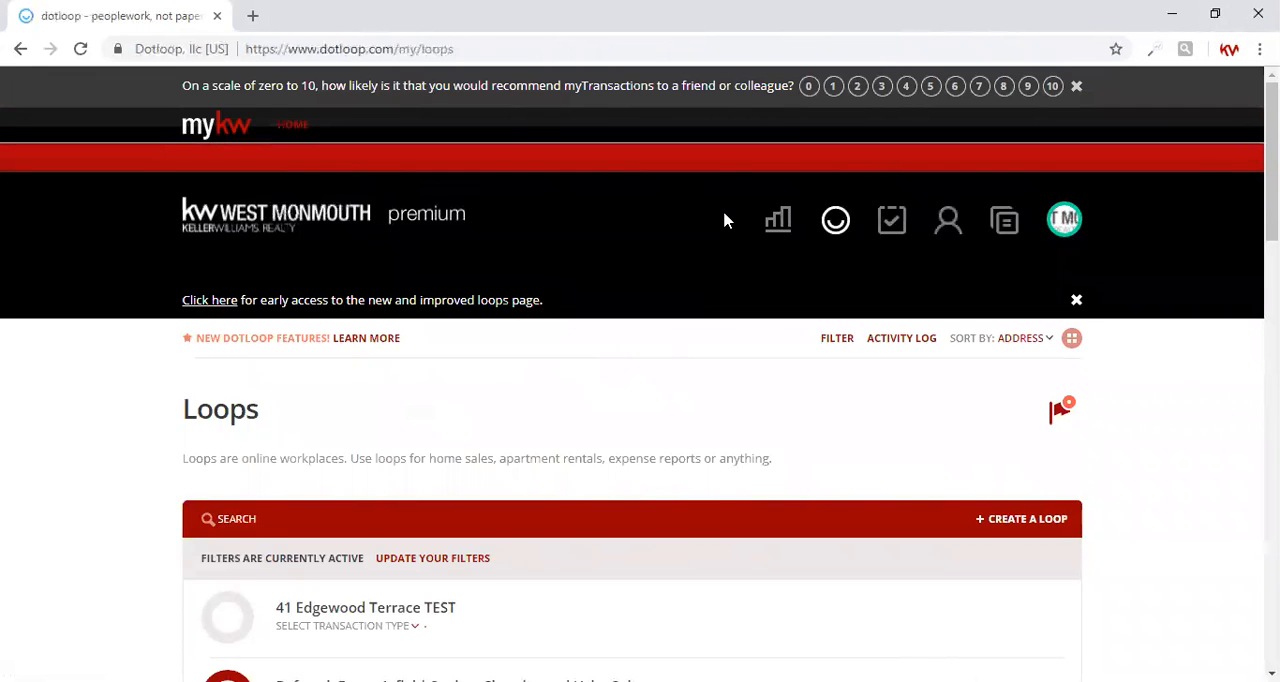
Start a new loop and name it with the property's address, using the matching Google Maps suggestion
left_click(995, 522)
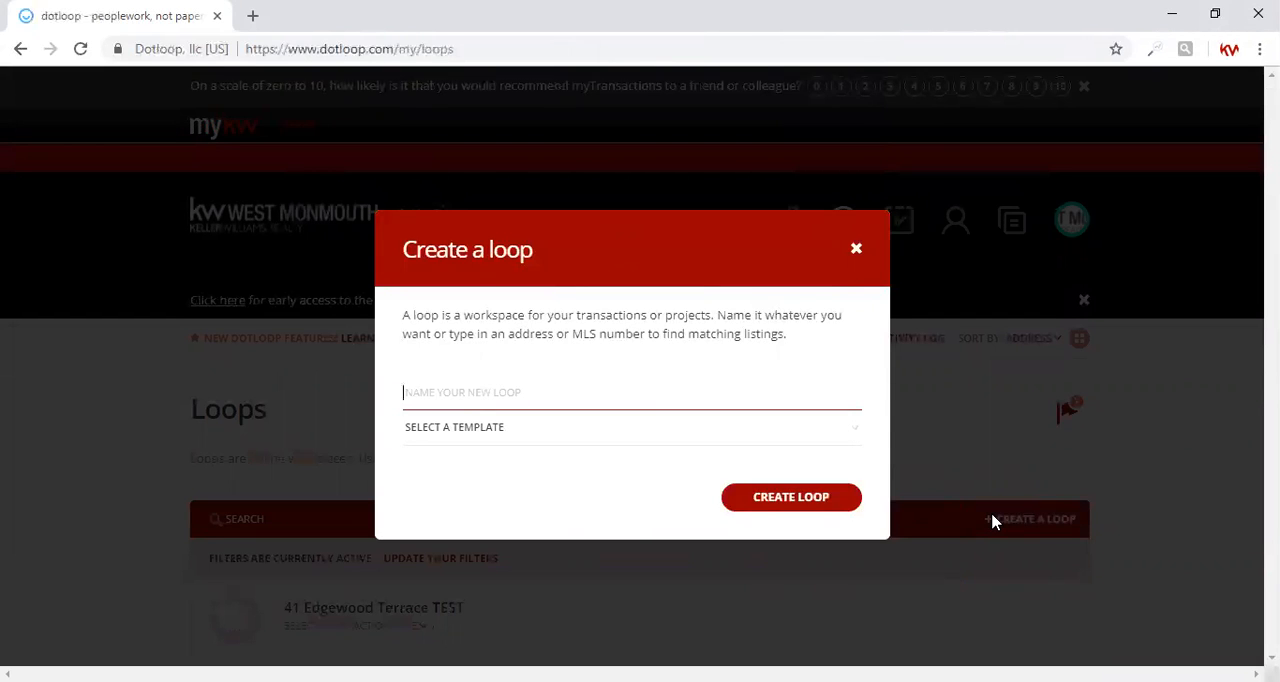
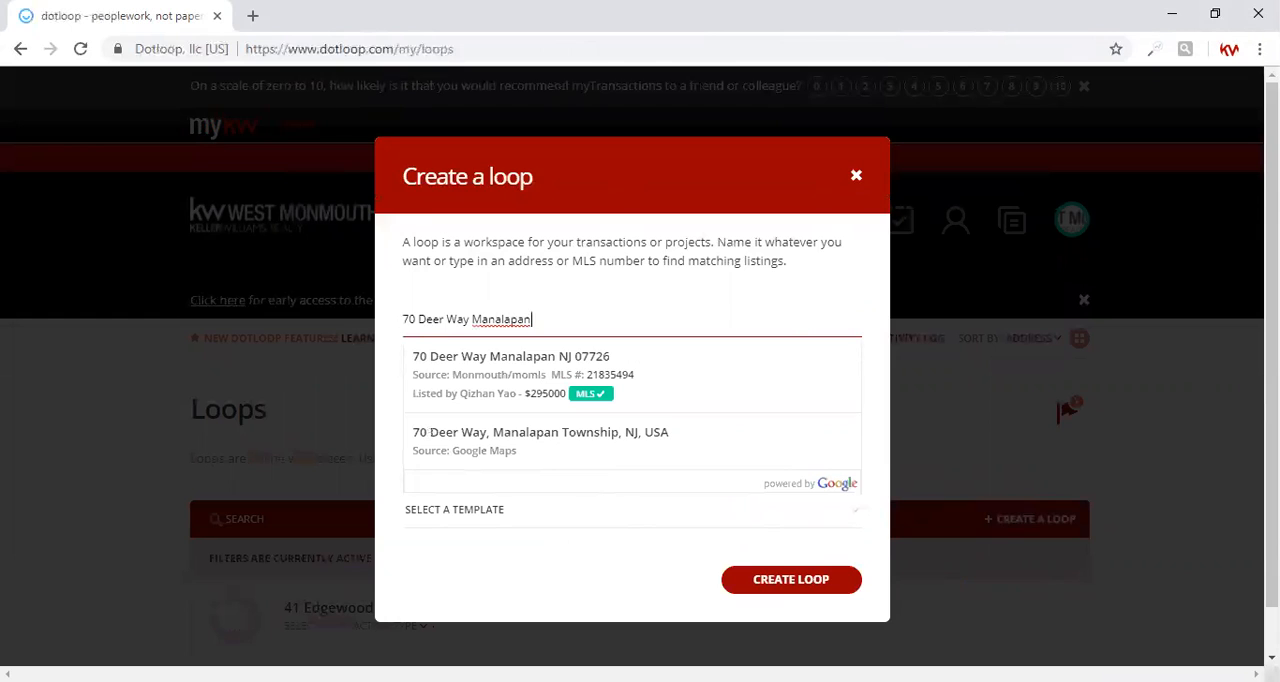
left_click(550, 453)
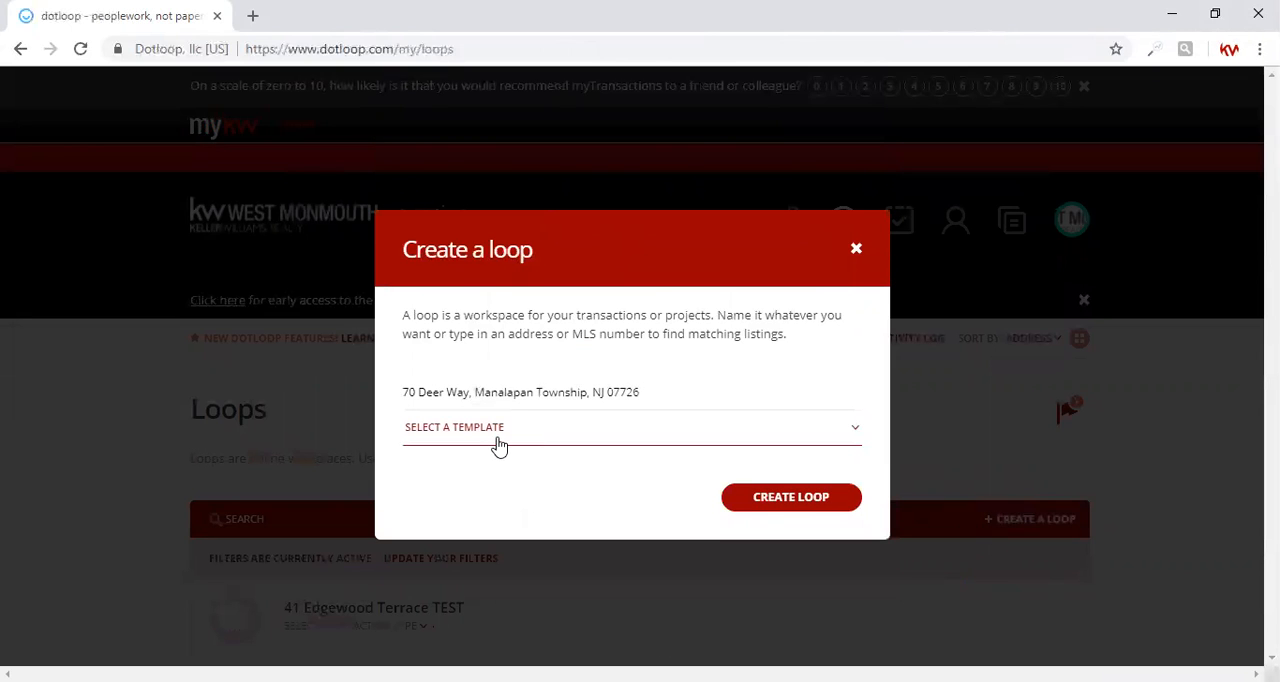
Apply the Listing (Sale) template to the new loop and create it
left_click(499, 445)
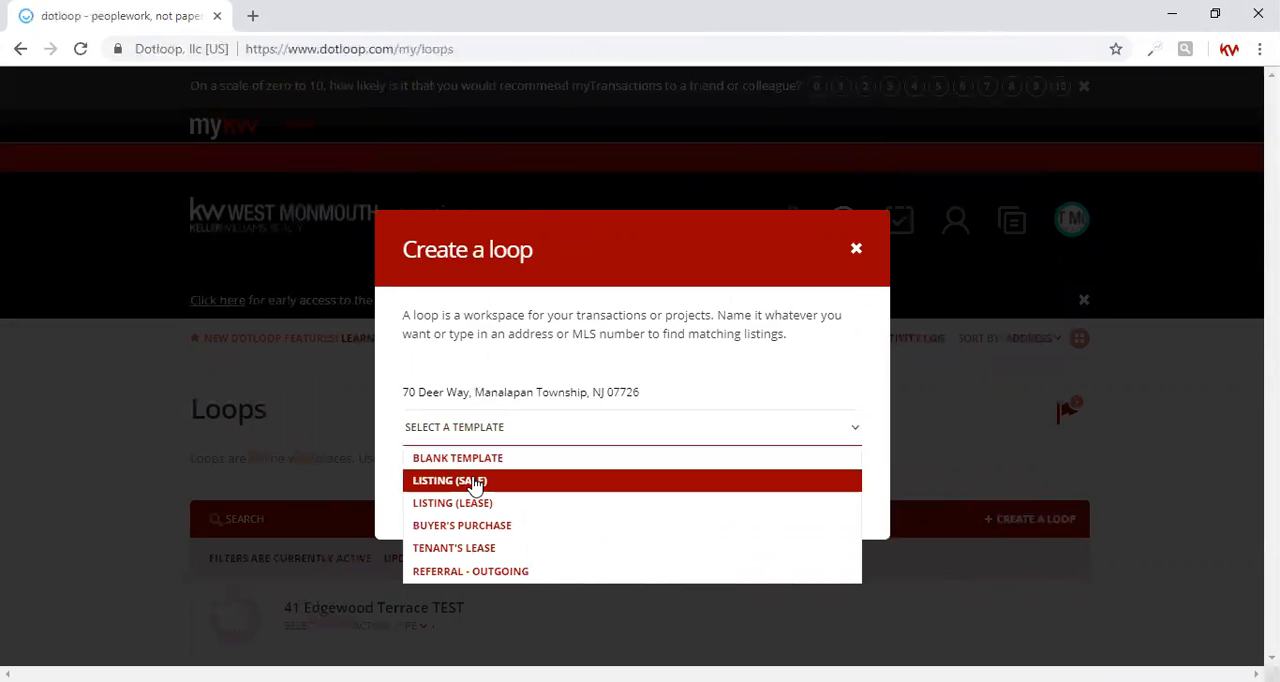
left_click(475, 484)
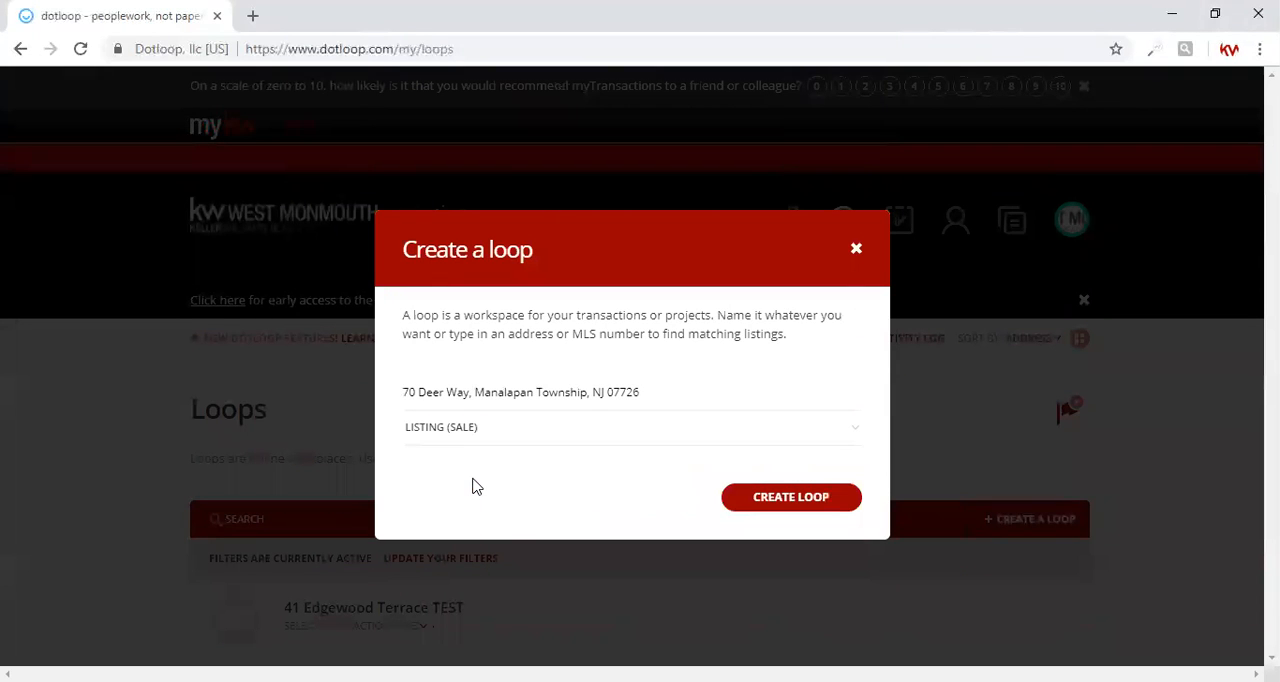
left_click(748, 503)
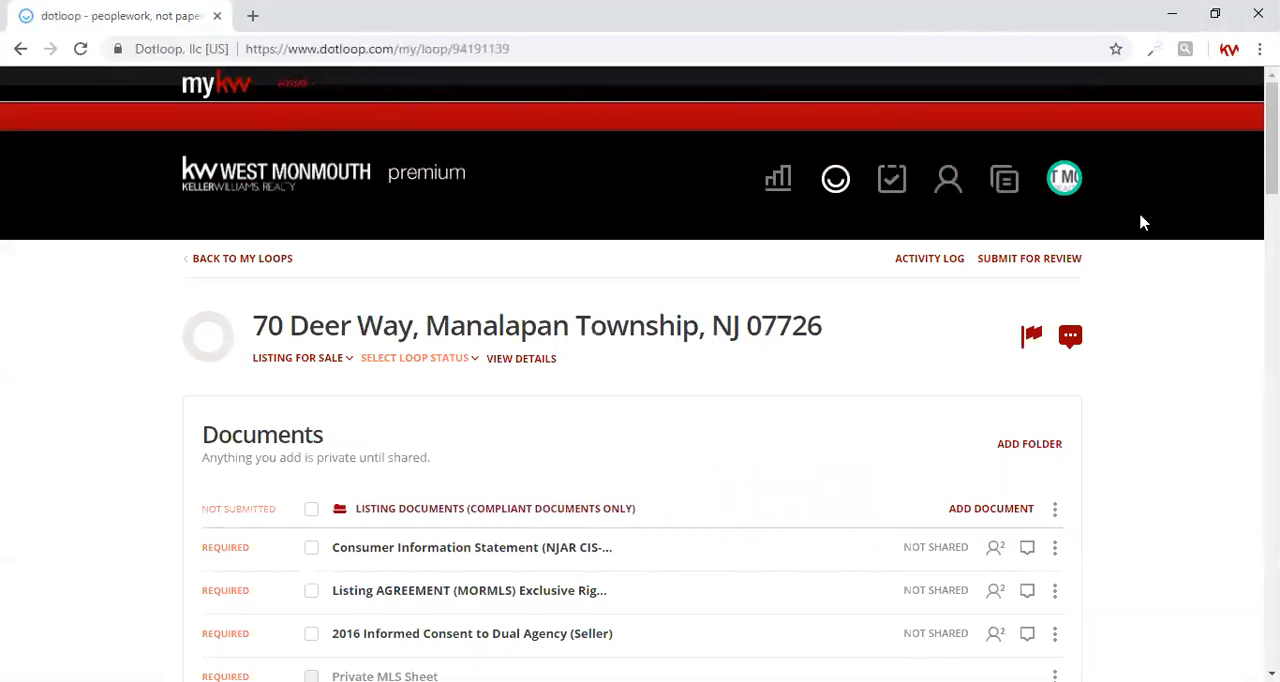
Open the loop's details and set the loop status to Pre-Listing
scroll(1271, 150, "down", 2)
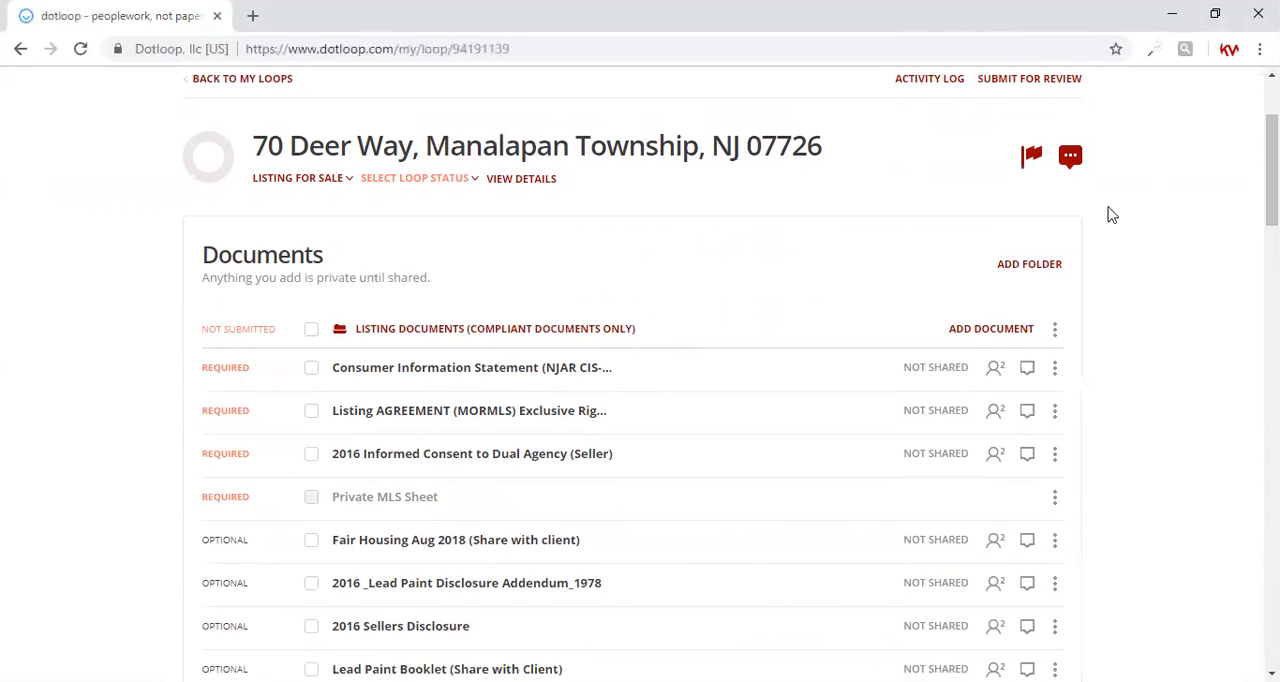
left_click(530, 188)
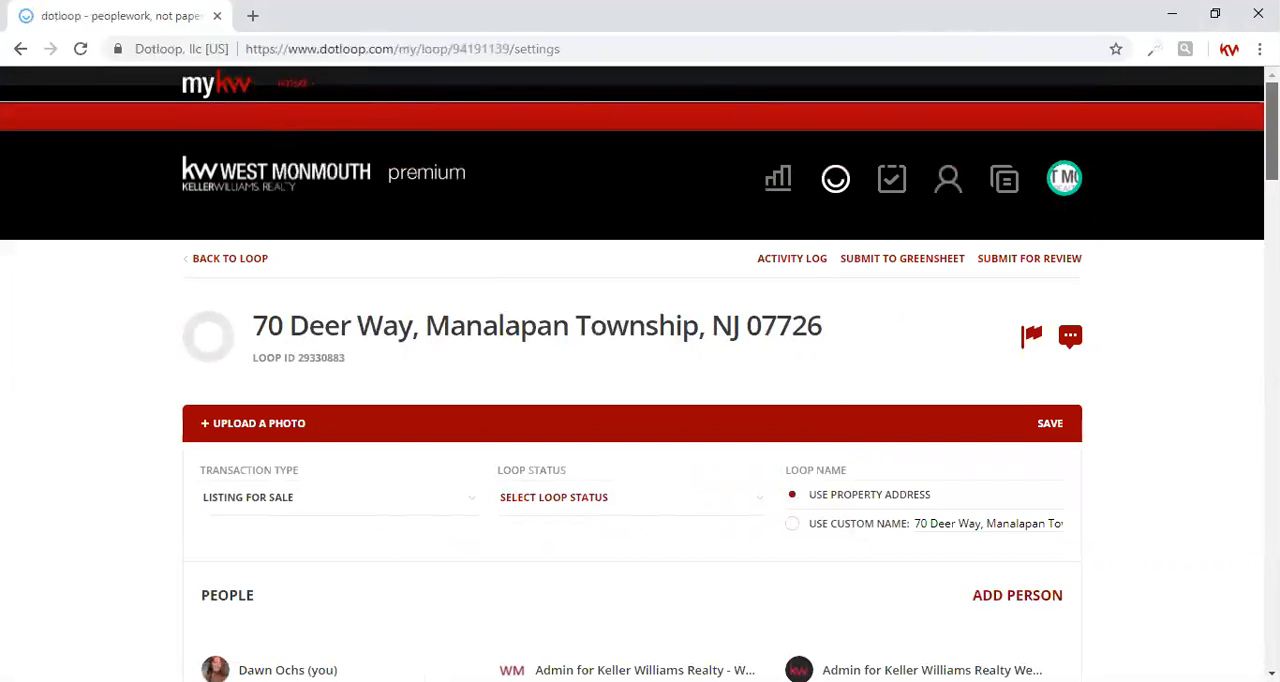
scroll(955, 270, "down", 3)
left_click(590, 255)
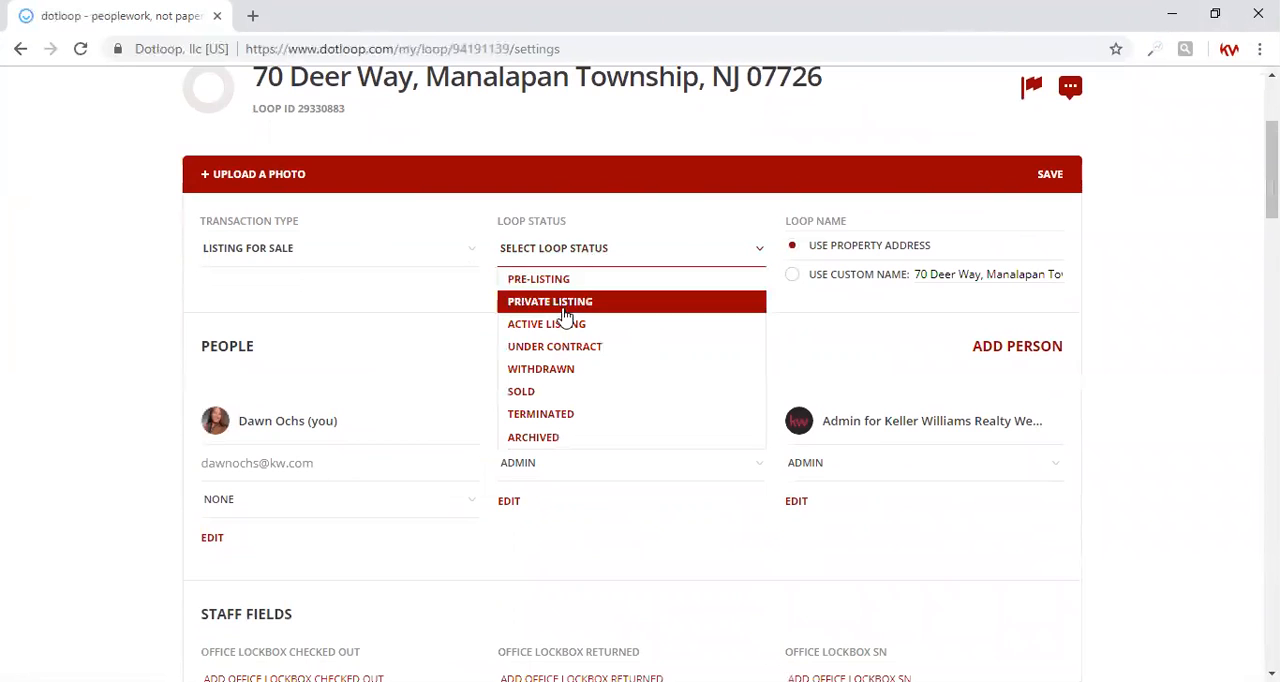
left_click(565, 285)
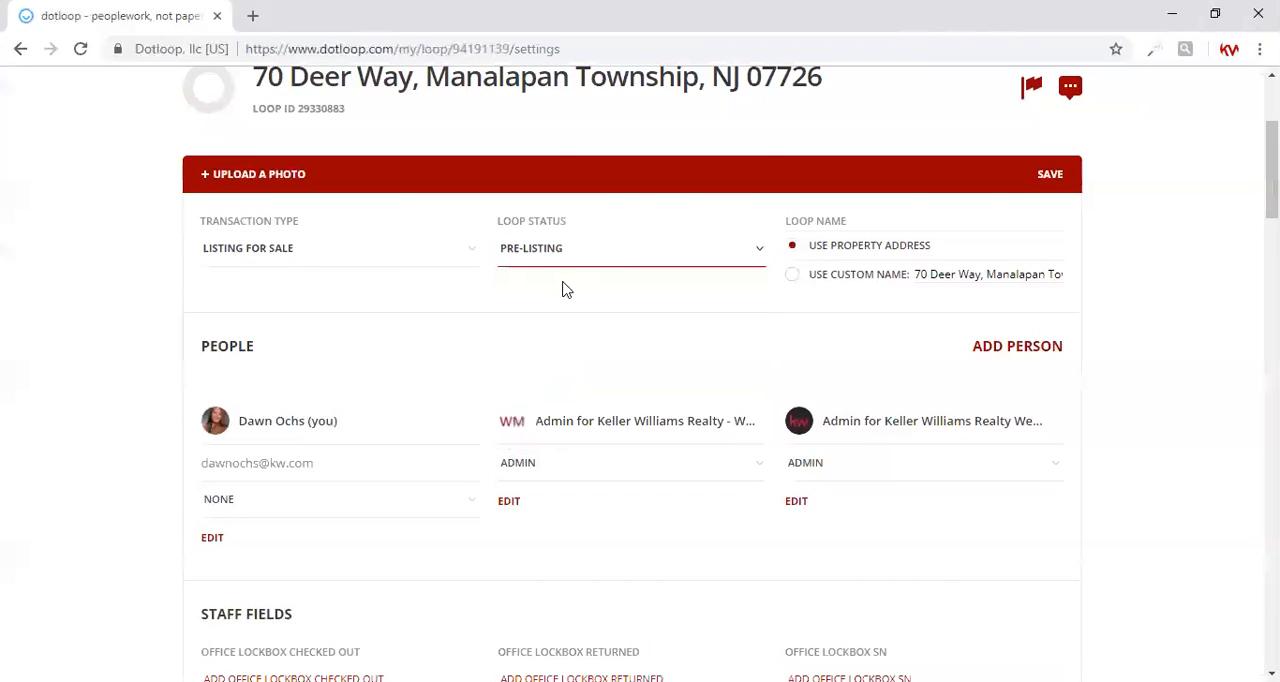
Edit the agent's own entry under People, setting the role to Listing Agent and the company name to Keller Williams Realty West Monmouth
scroll(1270, 160, "down", 2)
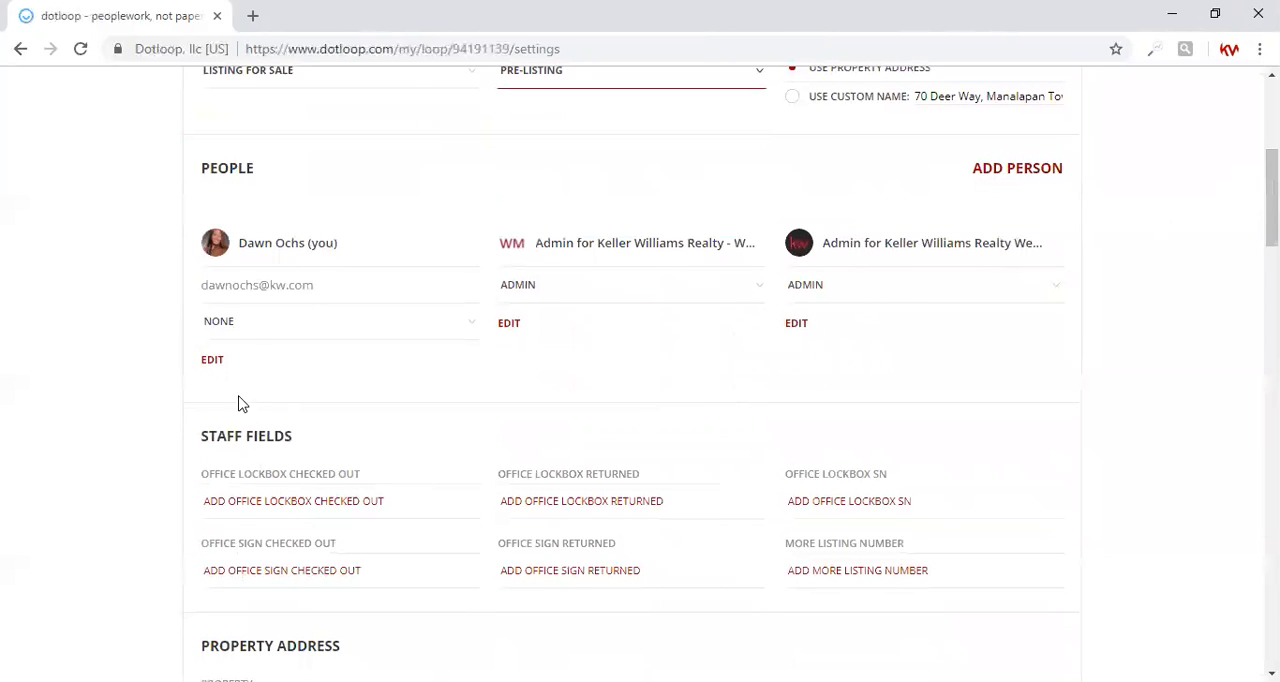
left_click(212, 363)
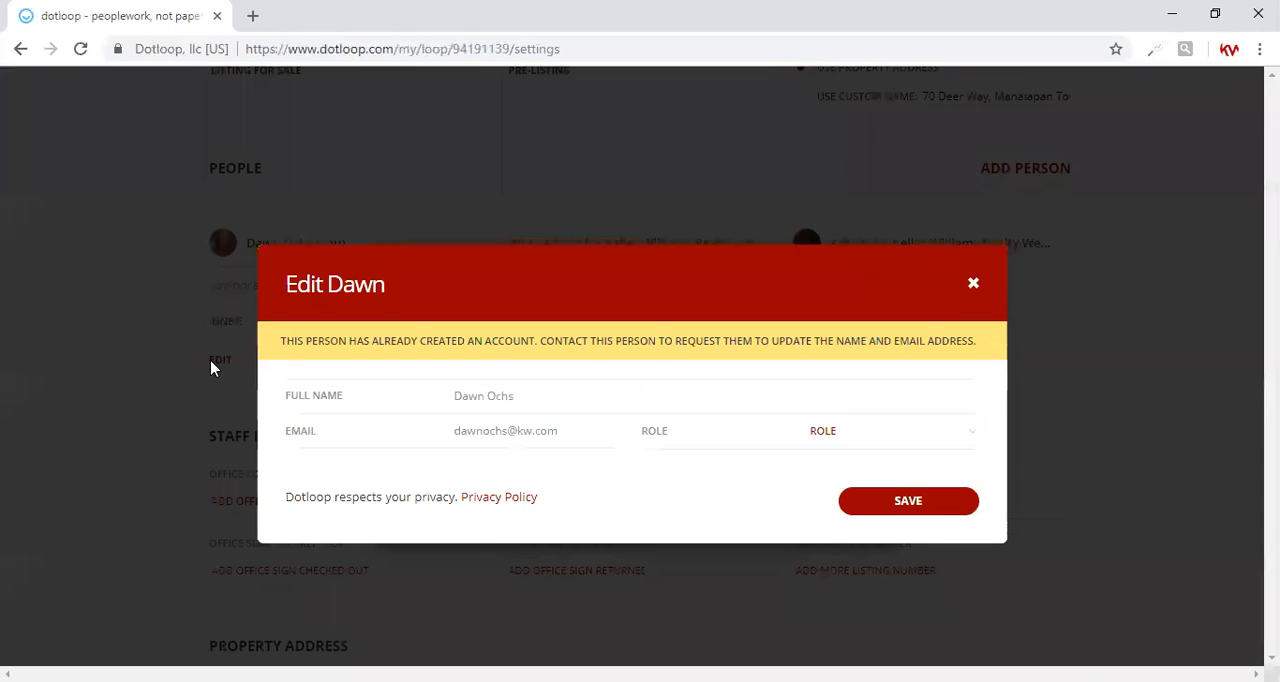
left_click(851, 443)
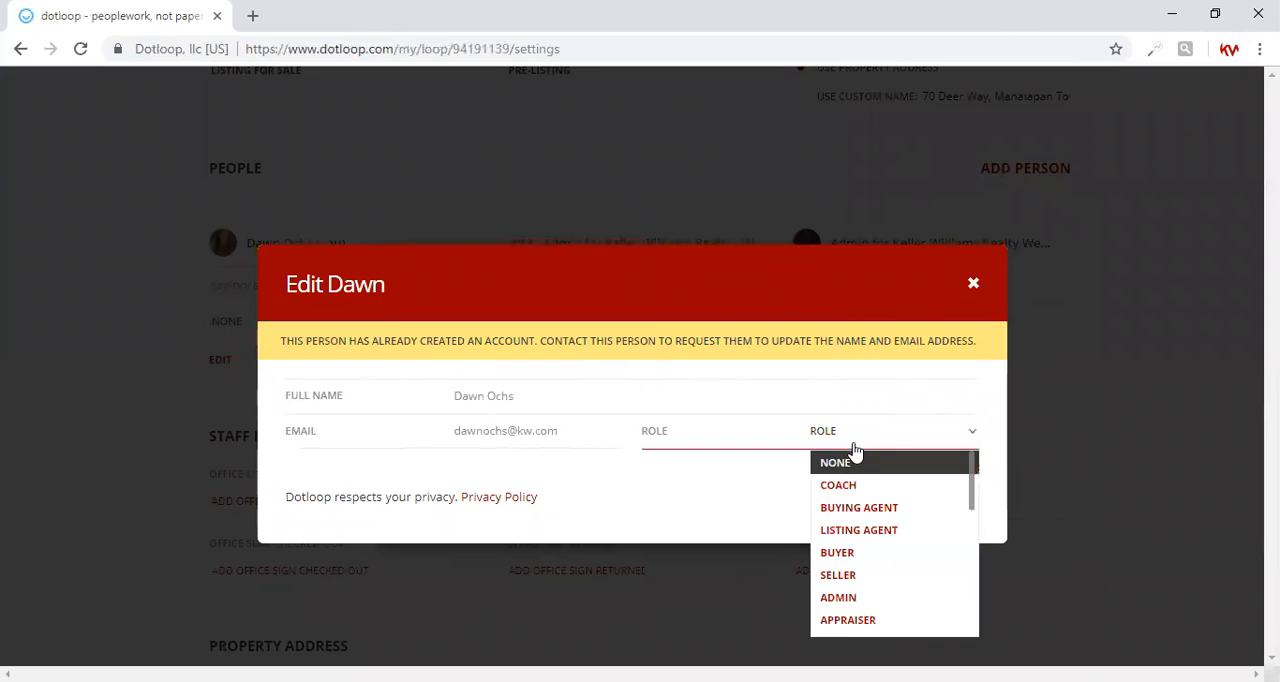
left_click(845, 533)
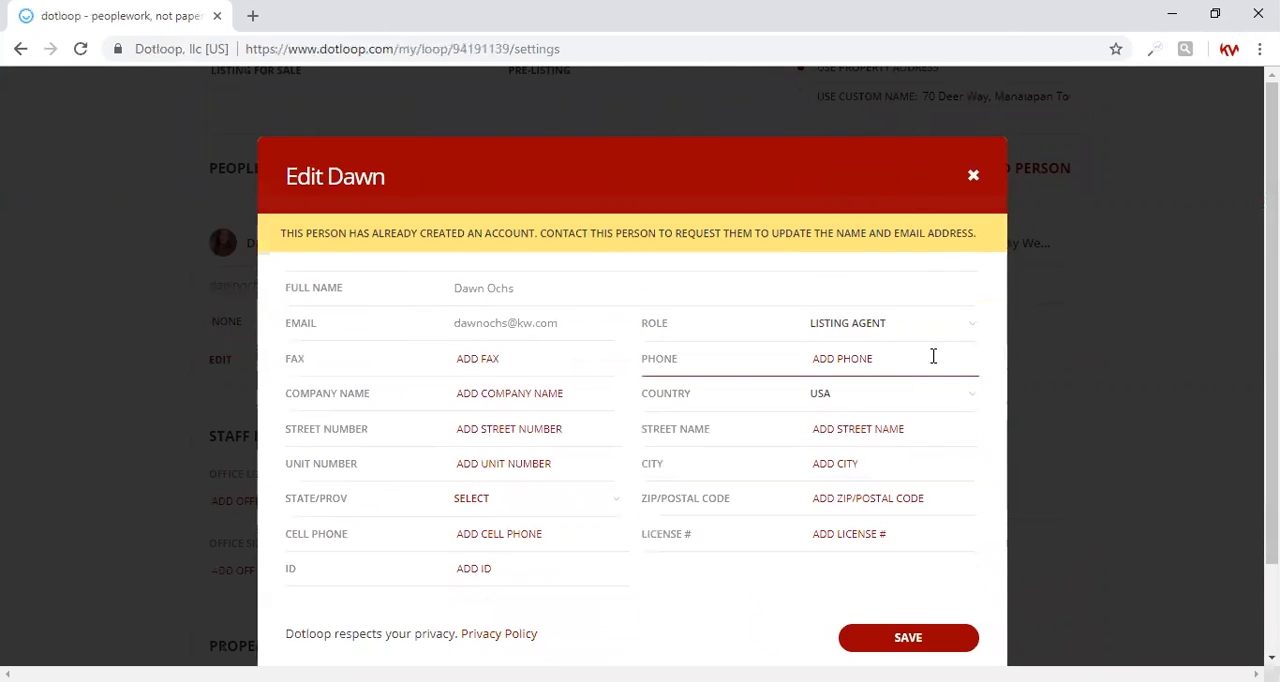
left_click(509, 398)
type("Keller Williams Realty West ")
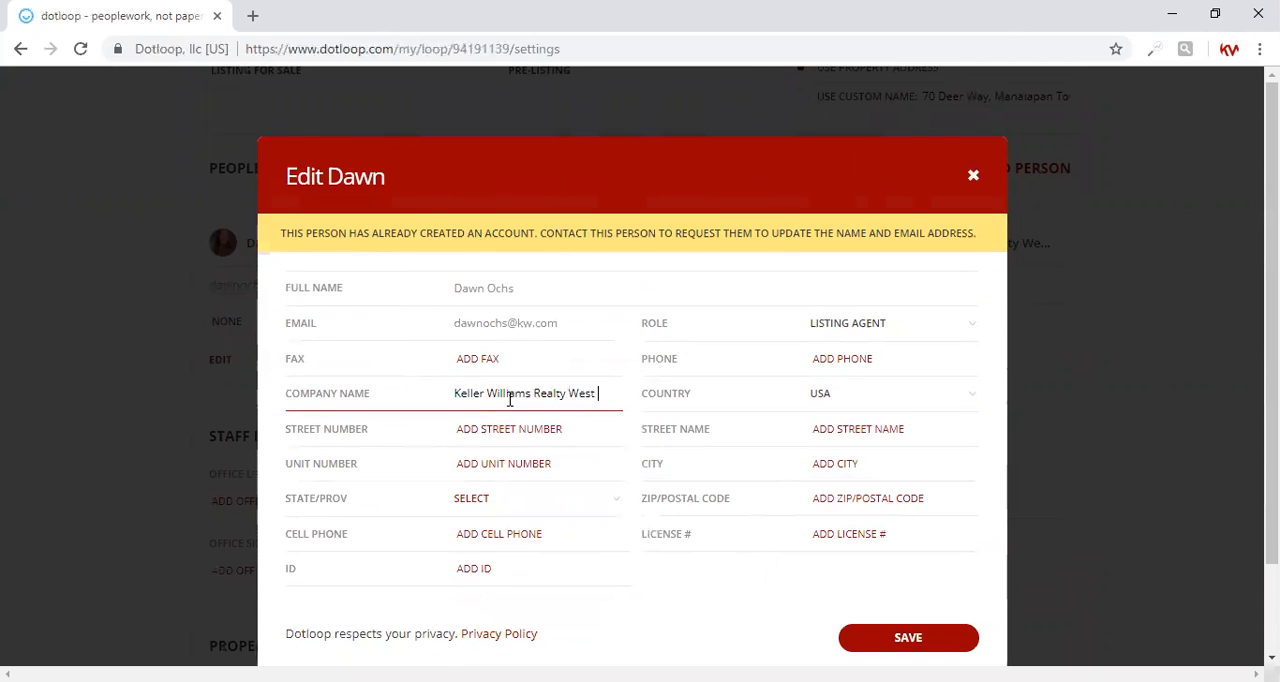
type("Monmouth")
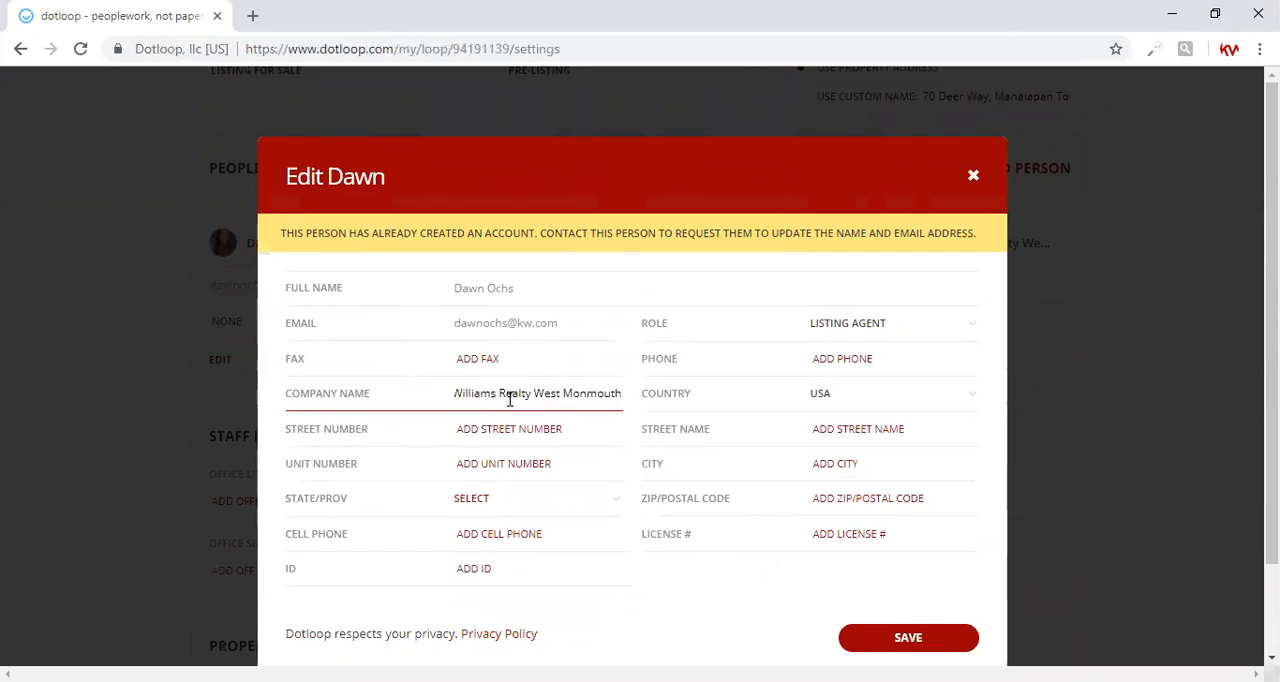
Fill in the listing agent's office street number and street name in their separate fields
left_click(500, 428)
type("50 B route 9 North")
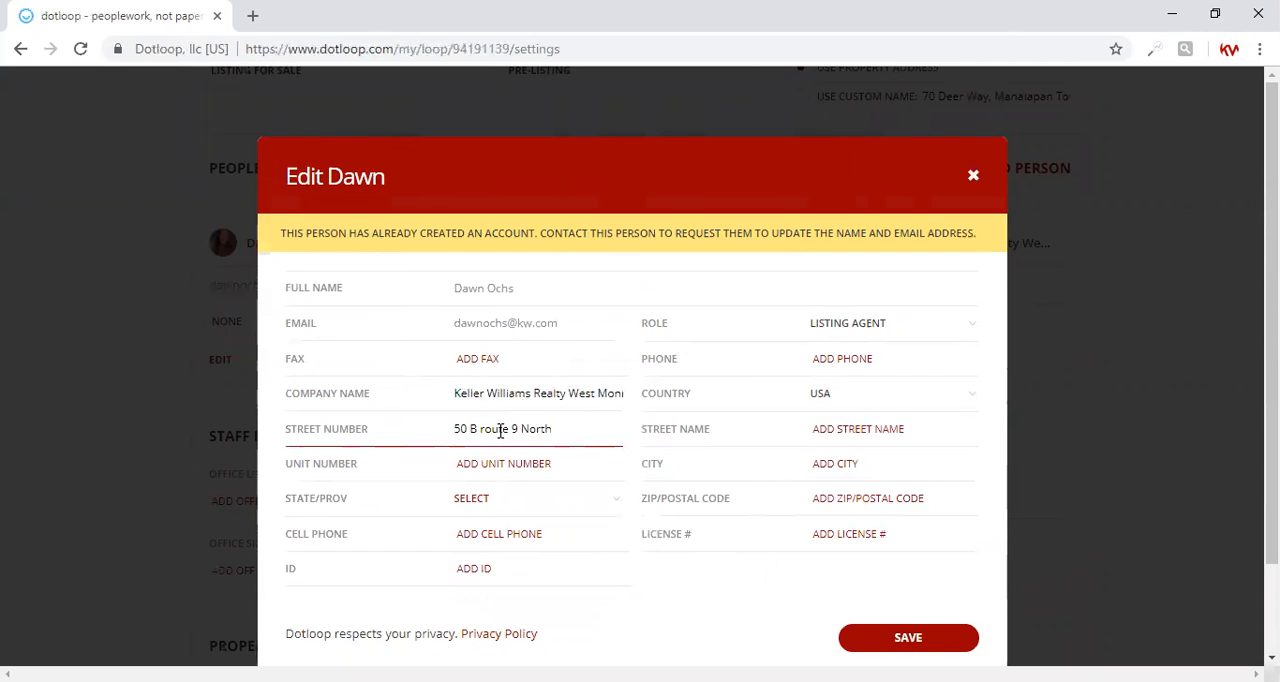
left_click_drag(554, 429, 470, 433)
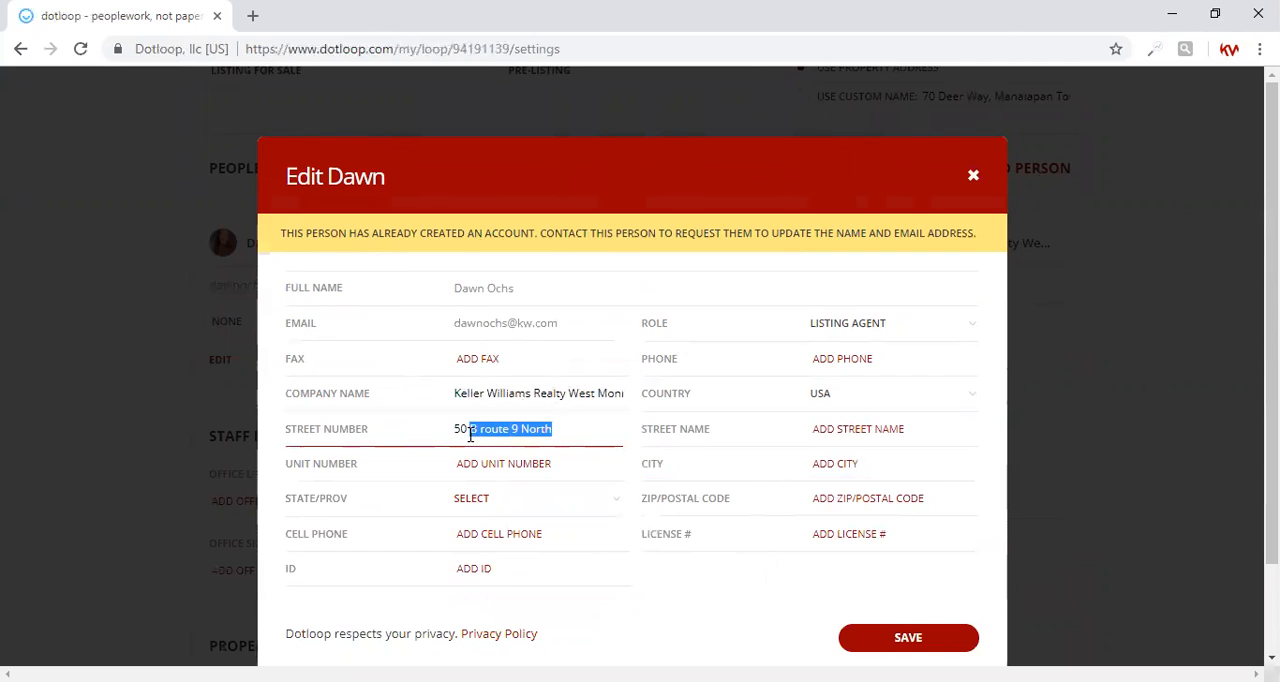
key("BackSpace")
key("Tab")
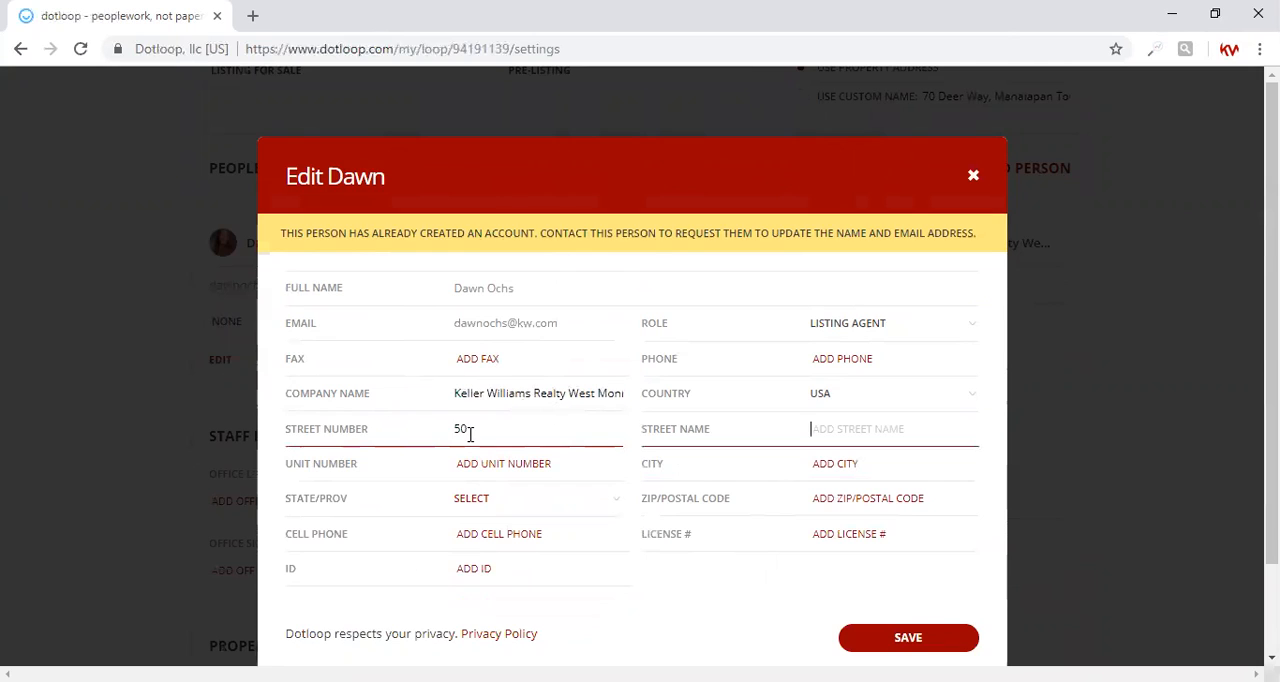
type("Route 9 North")
Complete the listing agent's office address with its city, state and zip code
left_click(832, 455)
type("Morganville")
key("Tab")
type("nj")
key("Tab")
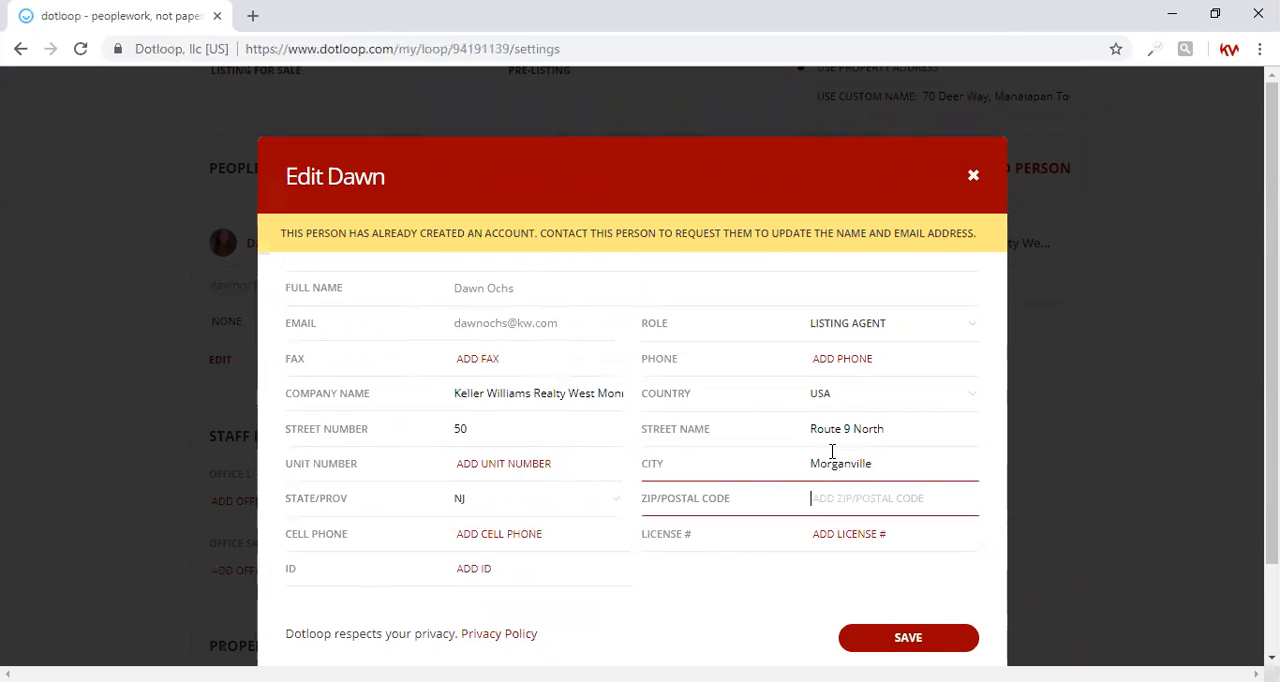
type("07751")
Enter the listing agent's license number and save the updated contact details
left_click(845, 545)
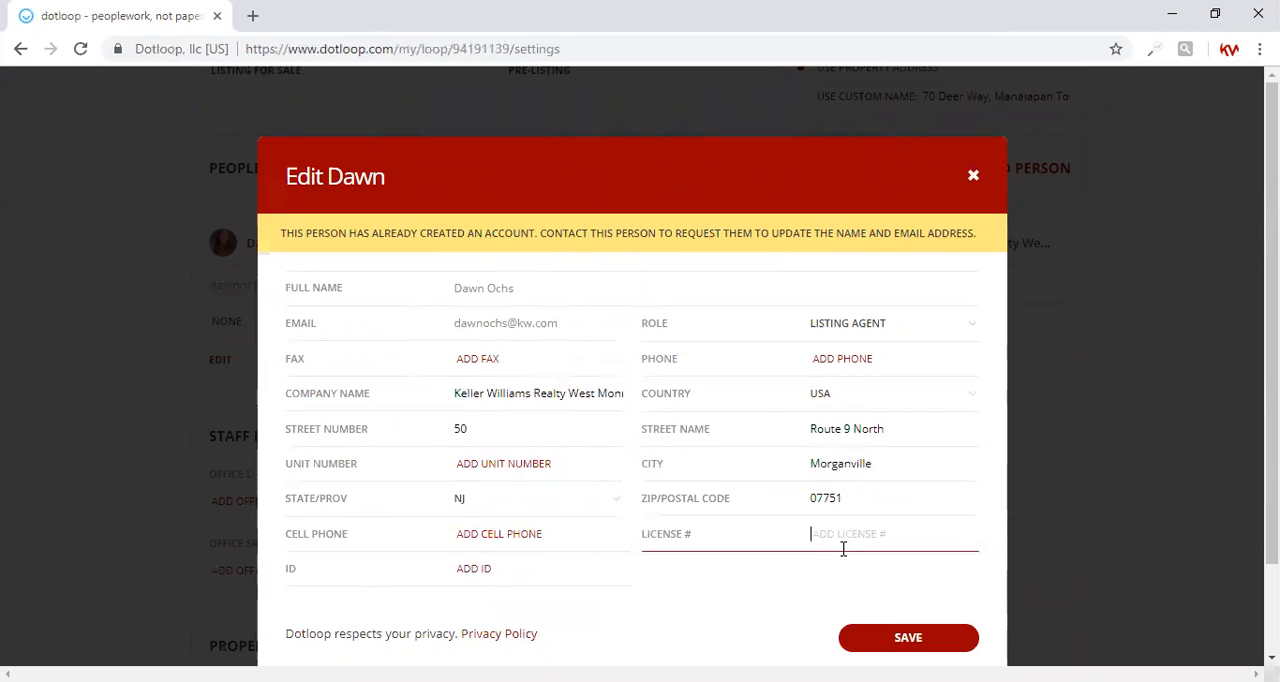
type("0232706")
left_click(884, 648)
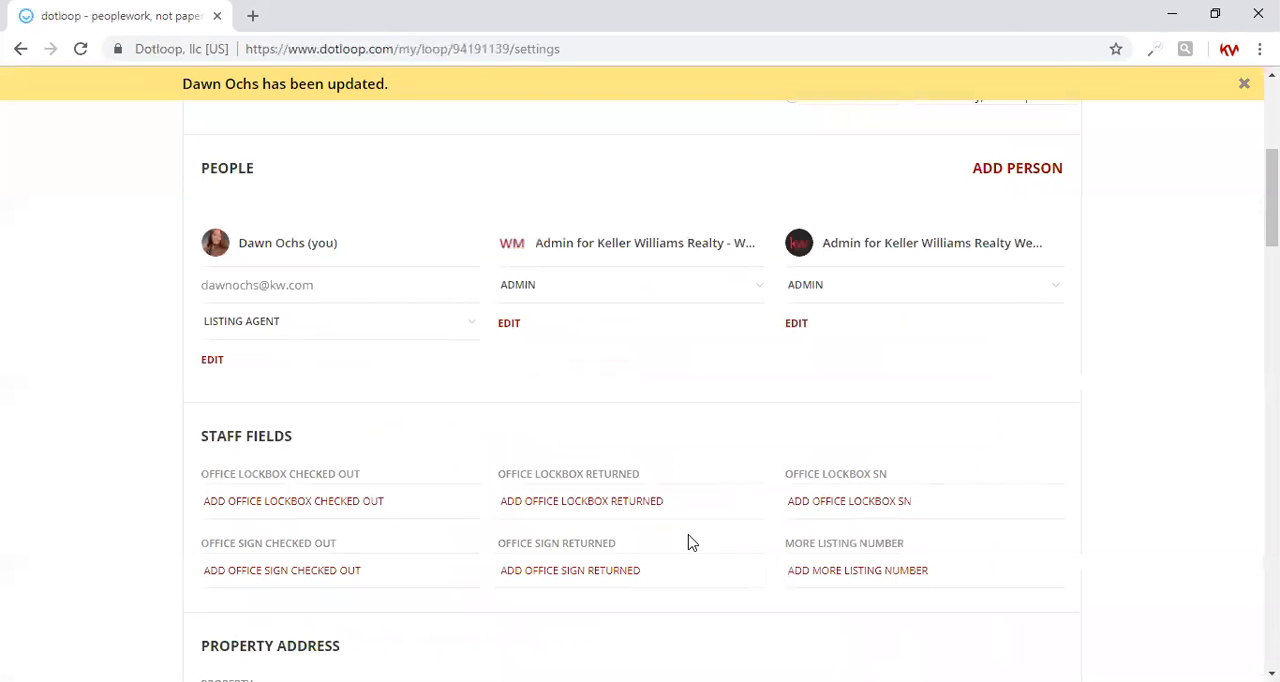
Start adding a person to the loop with the seller's full name and the role Seller
left_click(1050, 168)
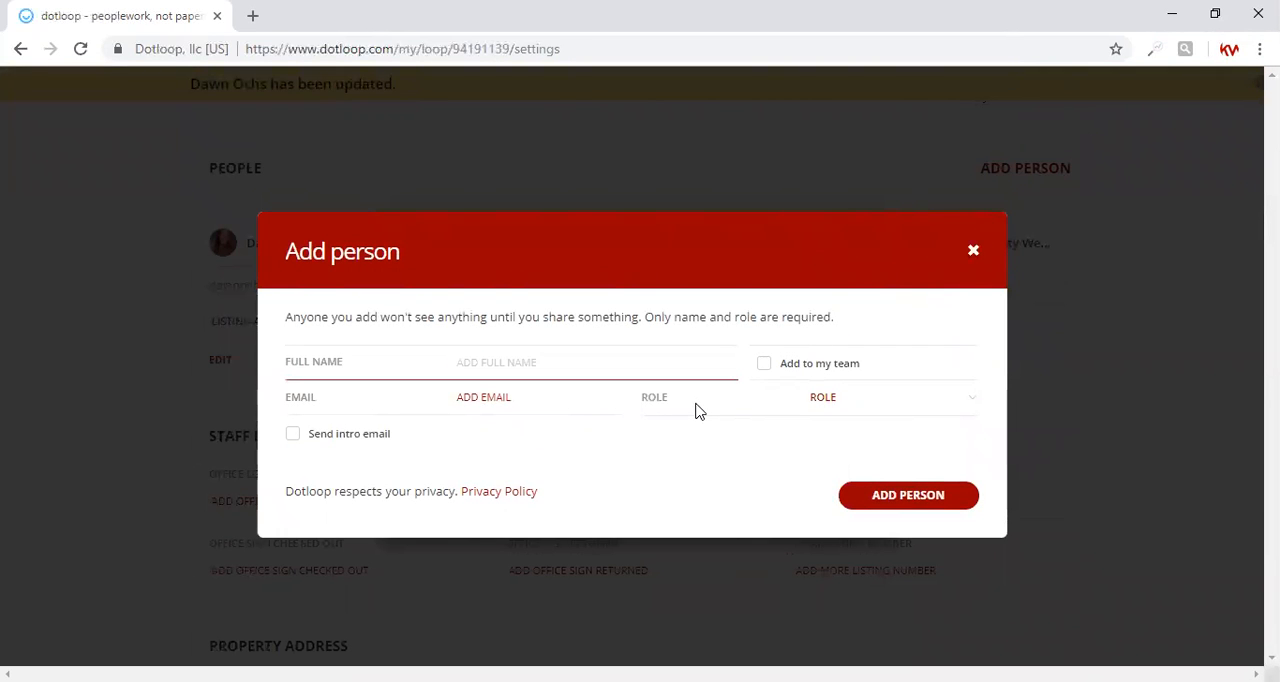
left_click(524, 397)
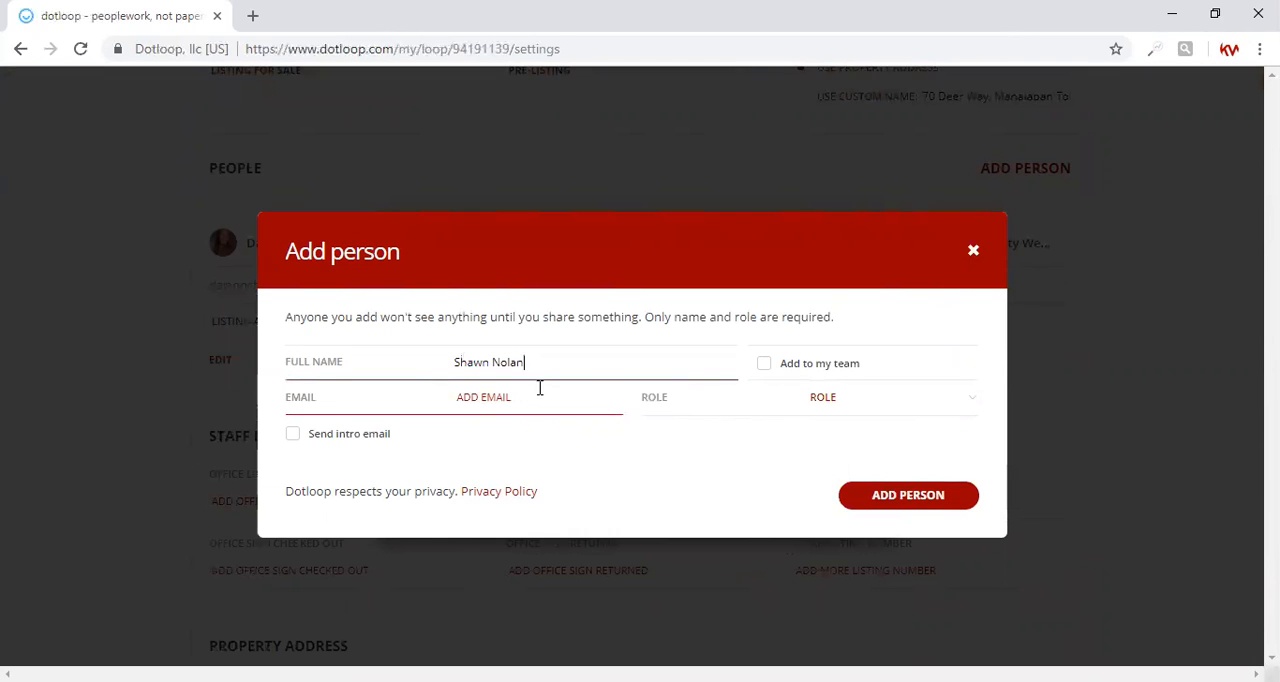
left_click(815, 397)
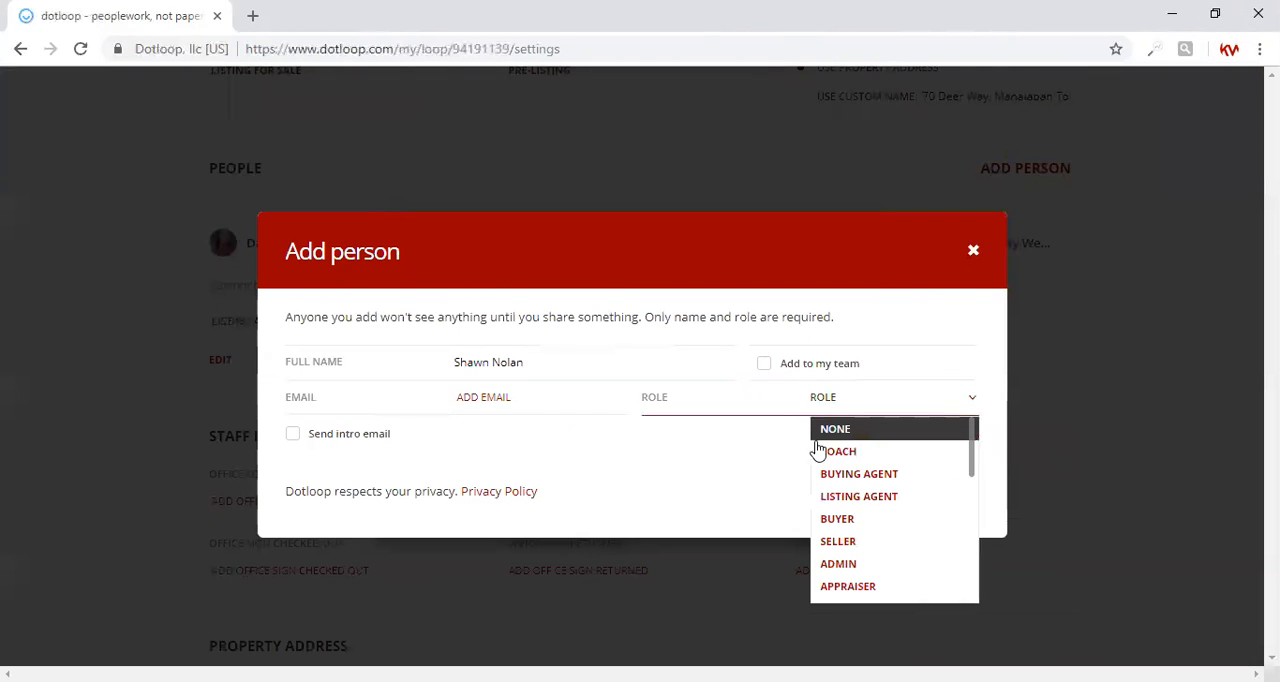
left_click(837, 541)
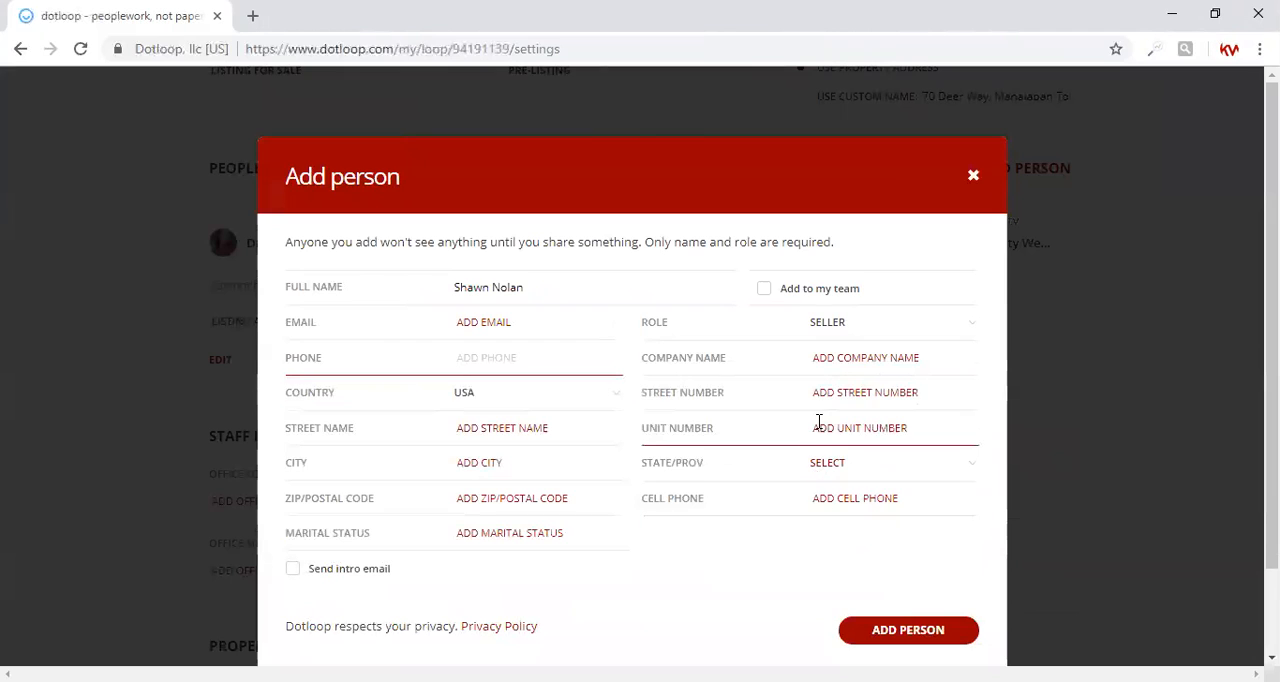
Fill in the seller's street number and street name in their separate fields
left_click(831, 396)
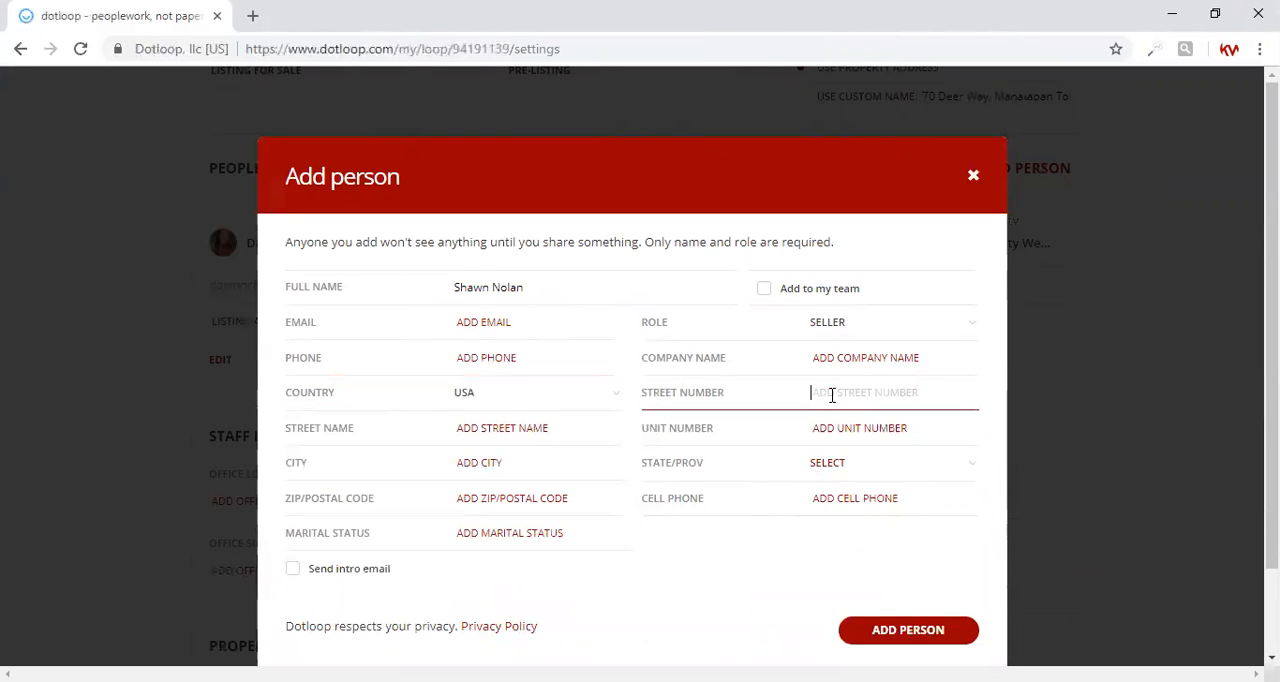
key("Tab")
key("Tab")
Complete the seller's address with the city, state and zip code, and add the person to the loop
key("Tab")
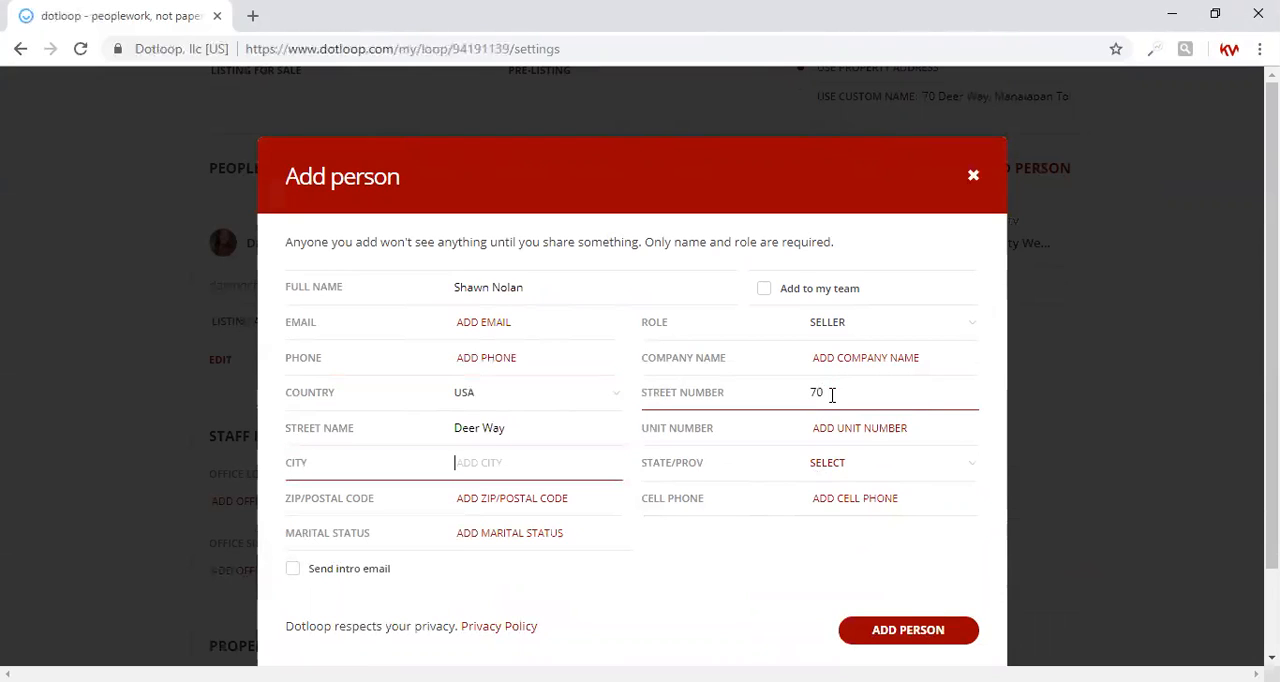
type("Manalapan")
key("Tab")
type("nj")
key("Tab")
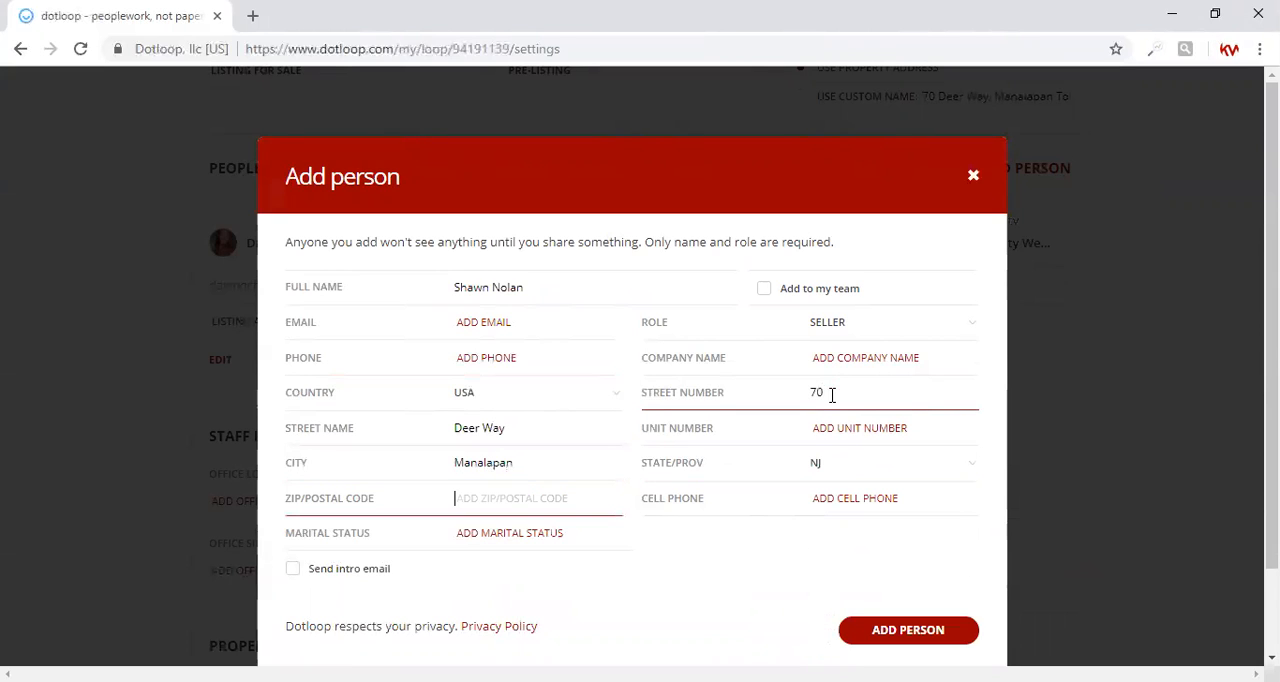
type("07726")
left_click(893, 642)
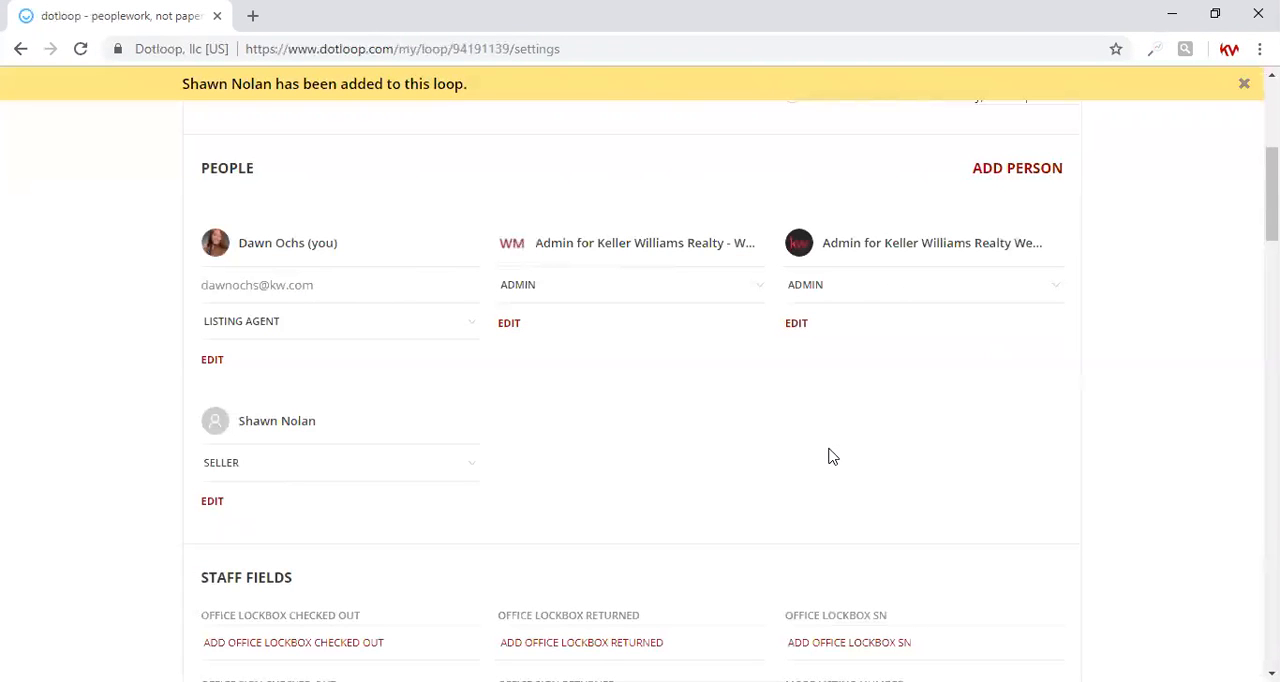
Save the loop's details and go back to its documents page
scroll(640, 390, "down", 3)
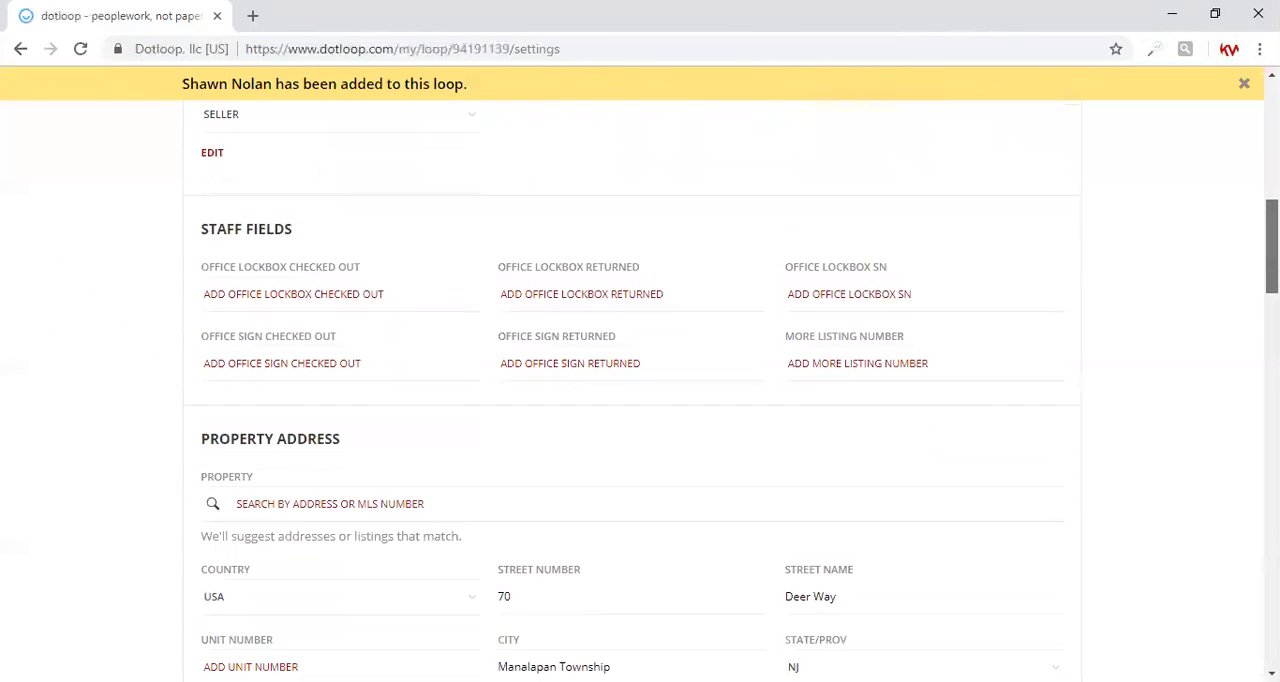
scroll(640, 390, "down", 5)
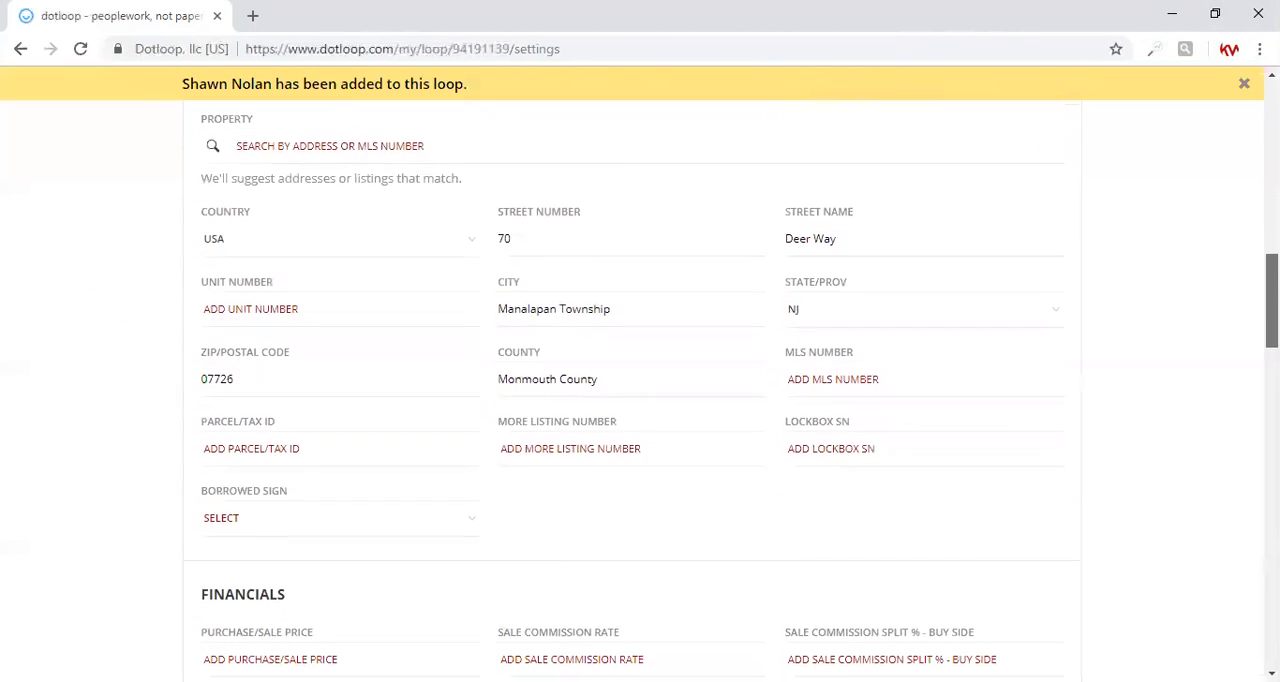
scroll(640, 390, "down", 3)
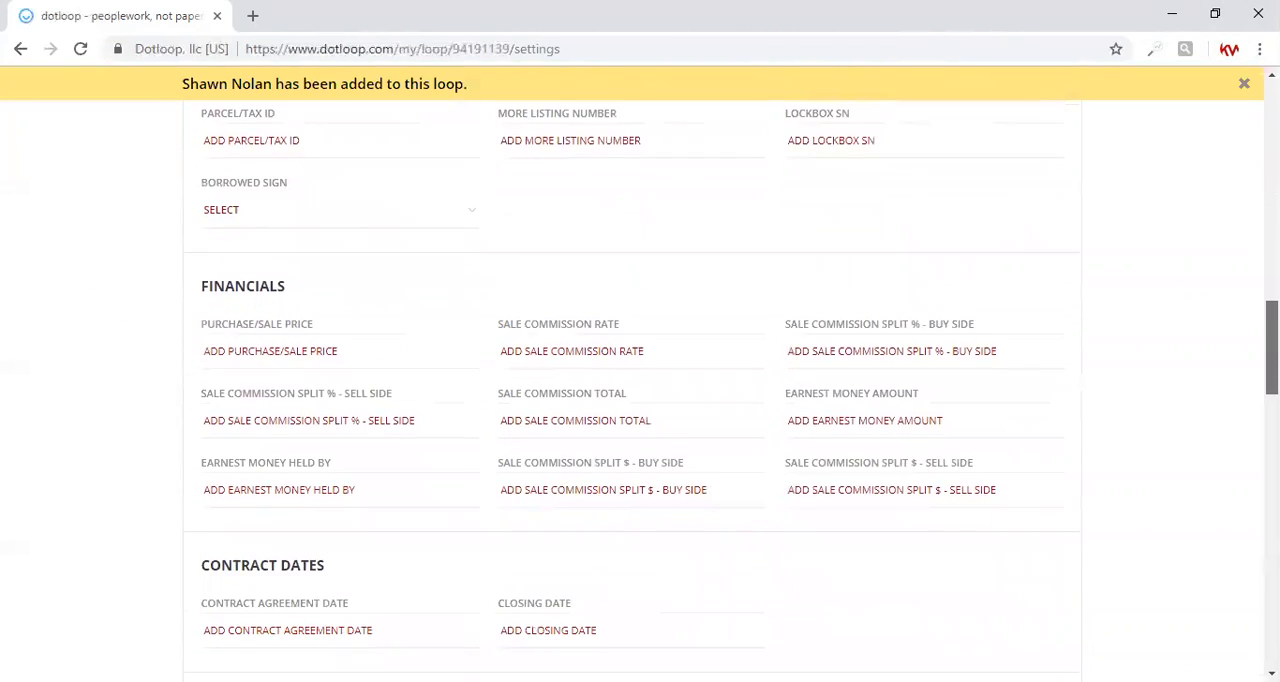
scroll(640, 390, "down", 4)
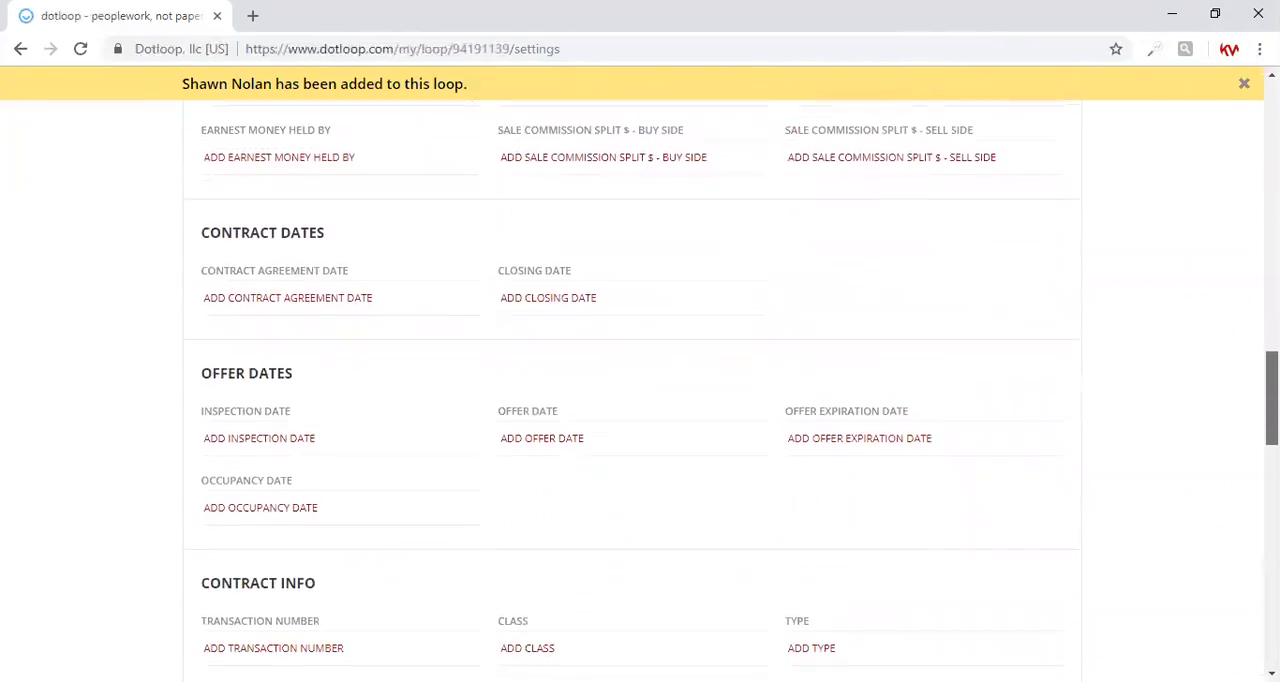
scroll(640, 390, "down", 5)
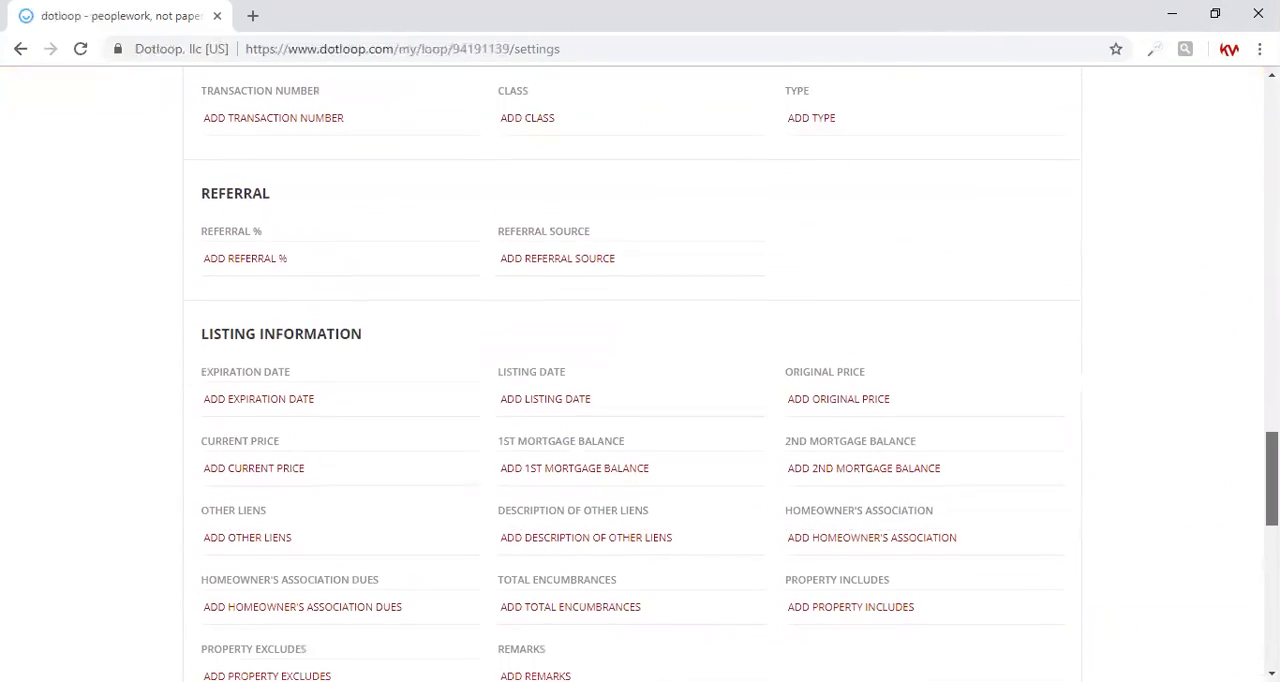
scroll(640, 390, "down", 4)
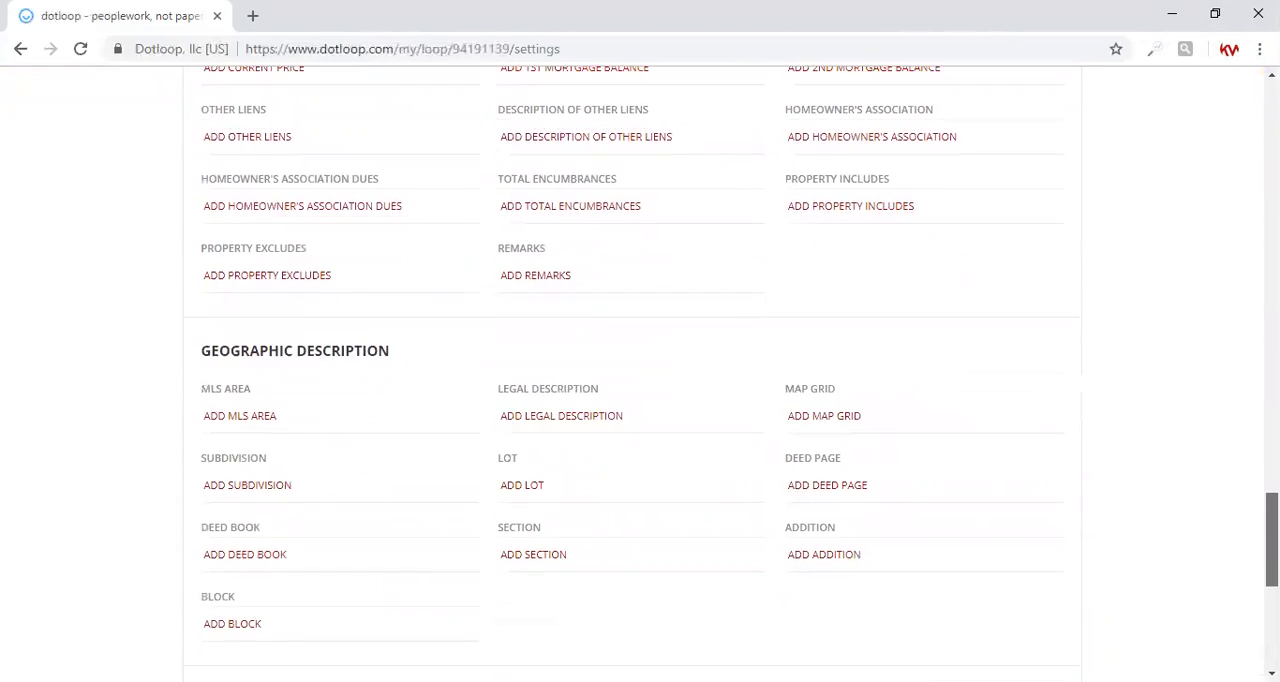
scroll(1008, 609, "down", 3)
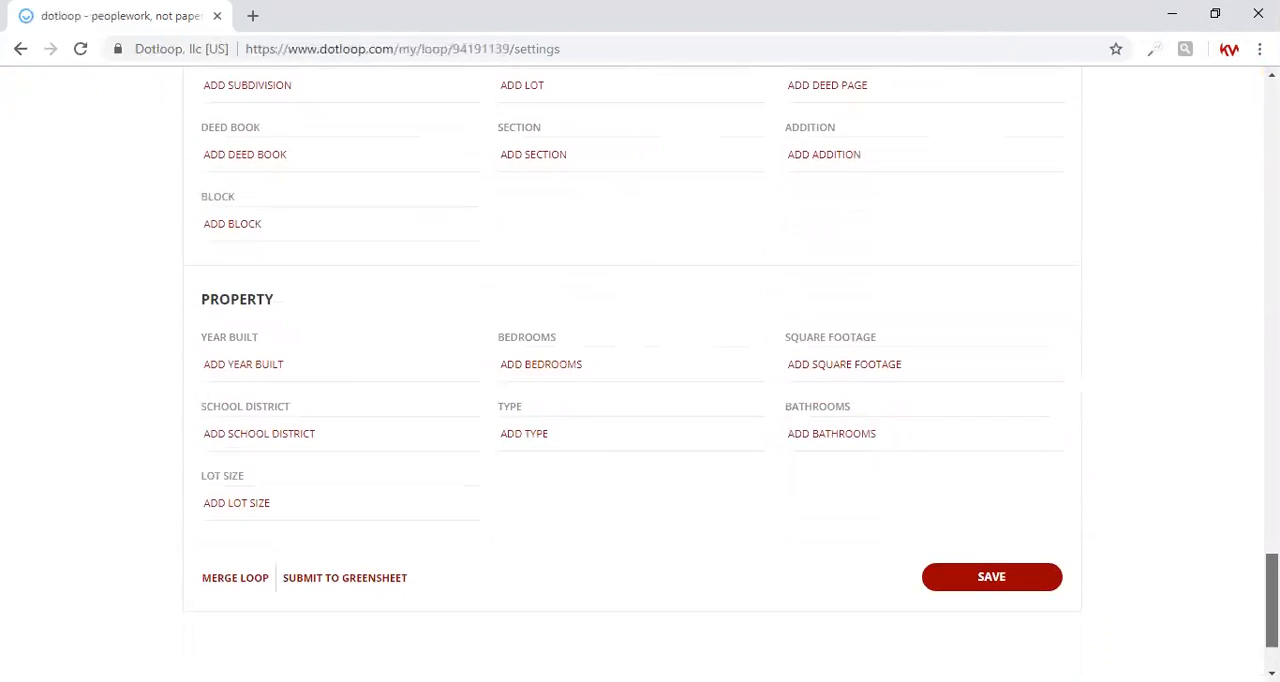
left_click(996, 582)
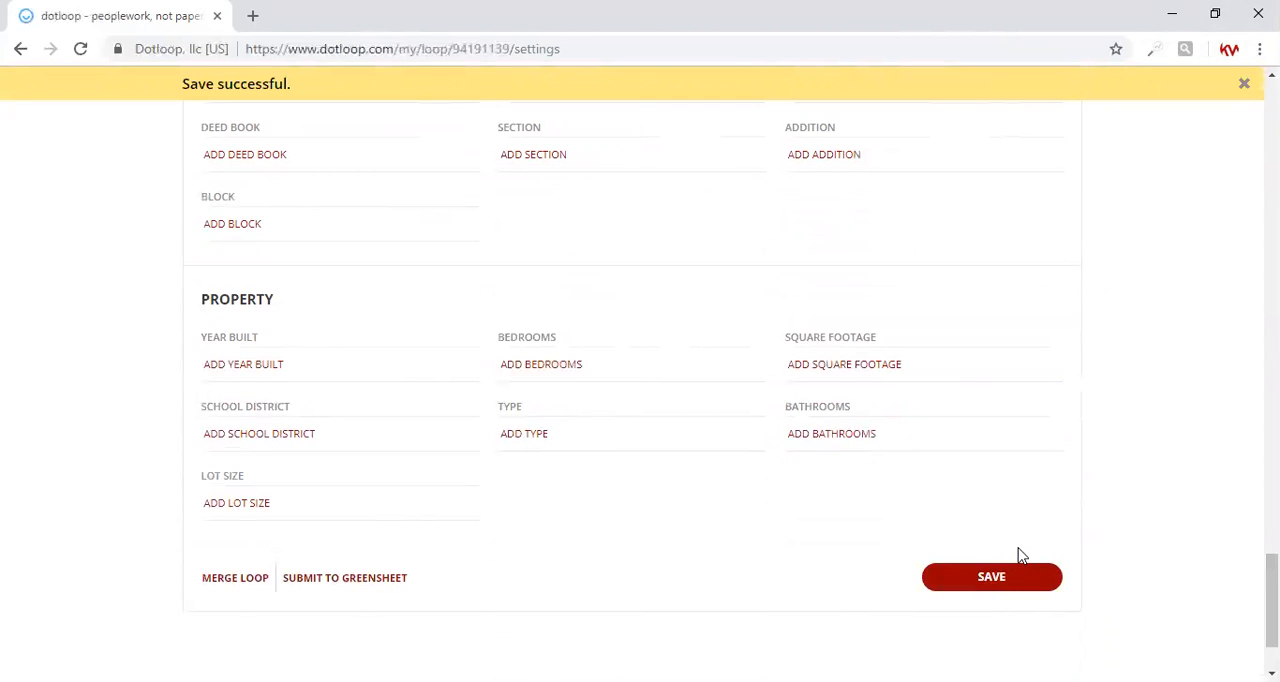
scroll(1022, 555, "up", 20)
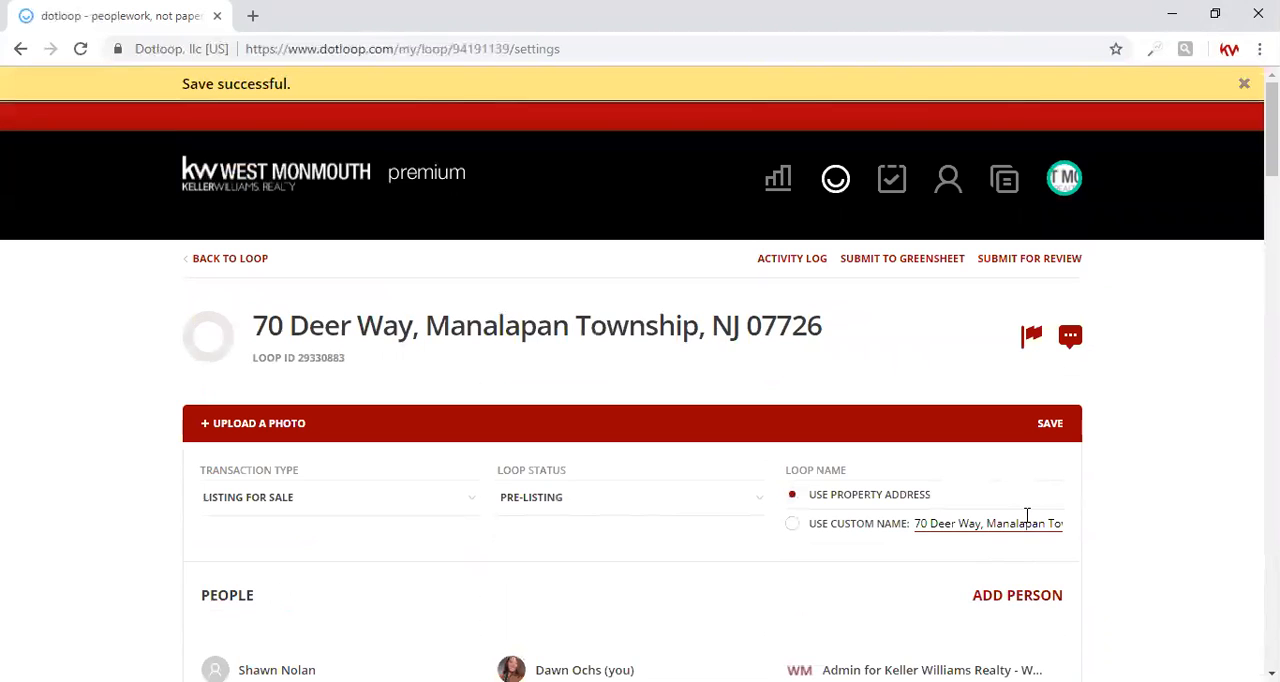
left_click(251, 259)
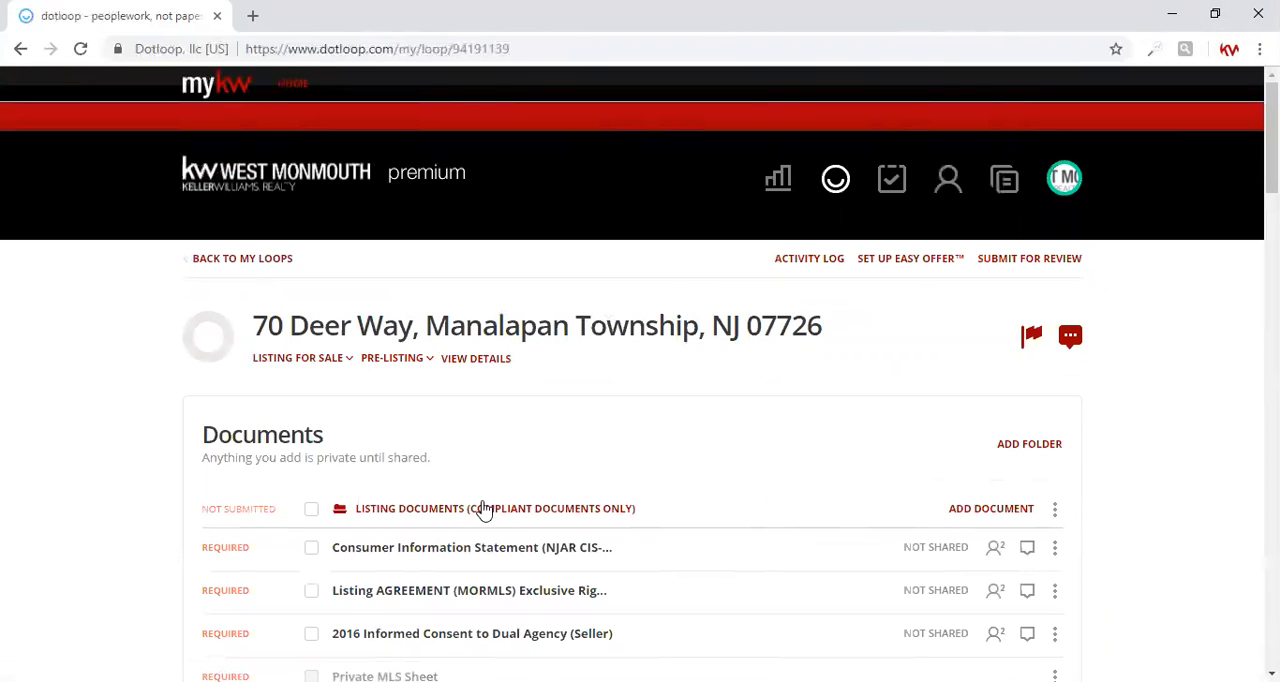
Select the required Consumer Information Statement, Listing Agreement (MORMLS) and 2016 Informed Consent to Dual Agency (Seller) documents
left_click(311, 548)
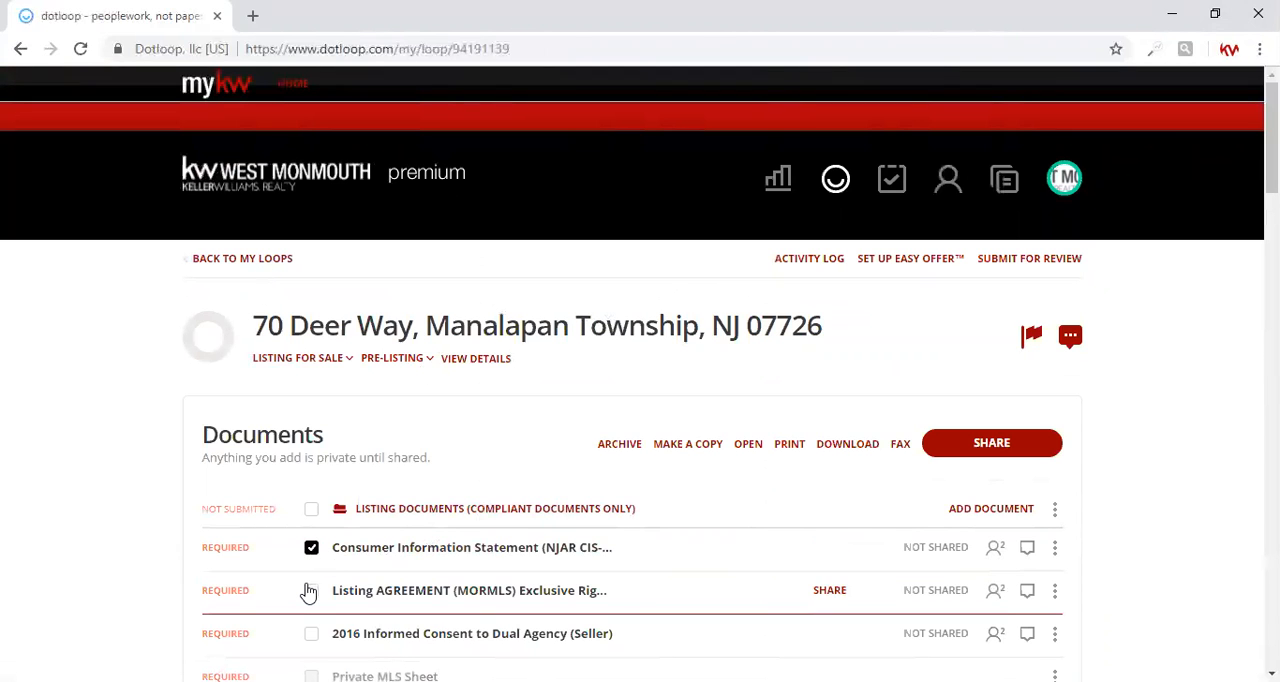
scroll(307, 585, "down", 2)
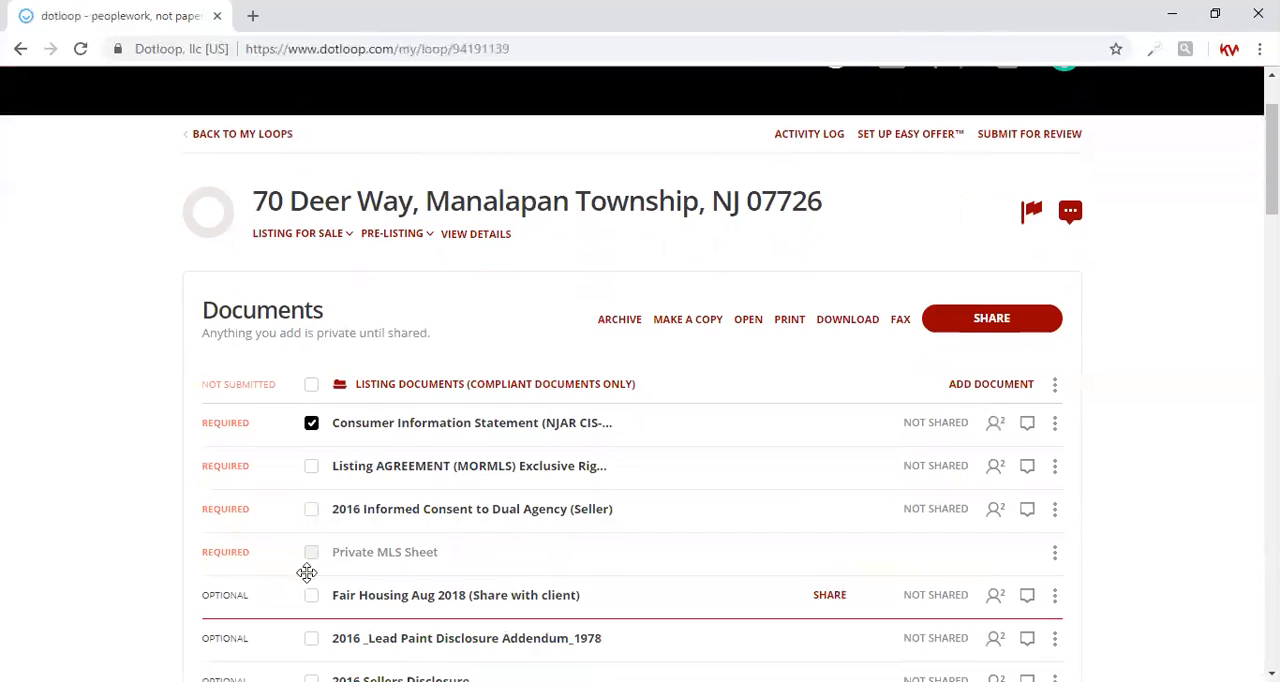
left_click(311, 467)
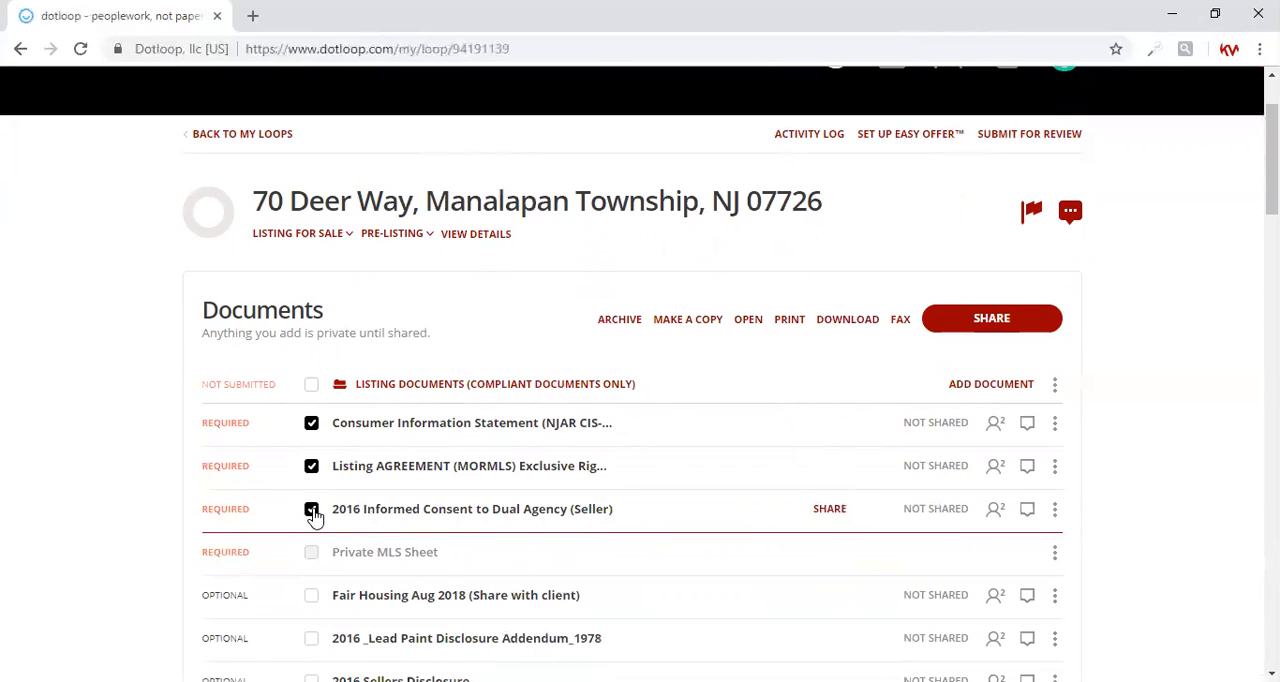
Add the 2016 Lead Paint Disclosure Addendum and 2016 Sellers Disclosure to the selection and open all selected documents
scroll(313, 562, "down", 2)
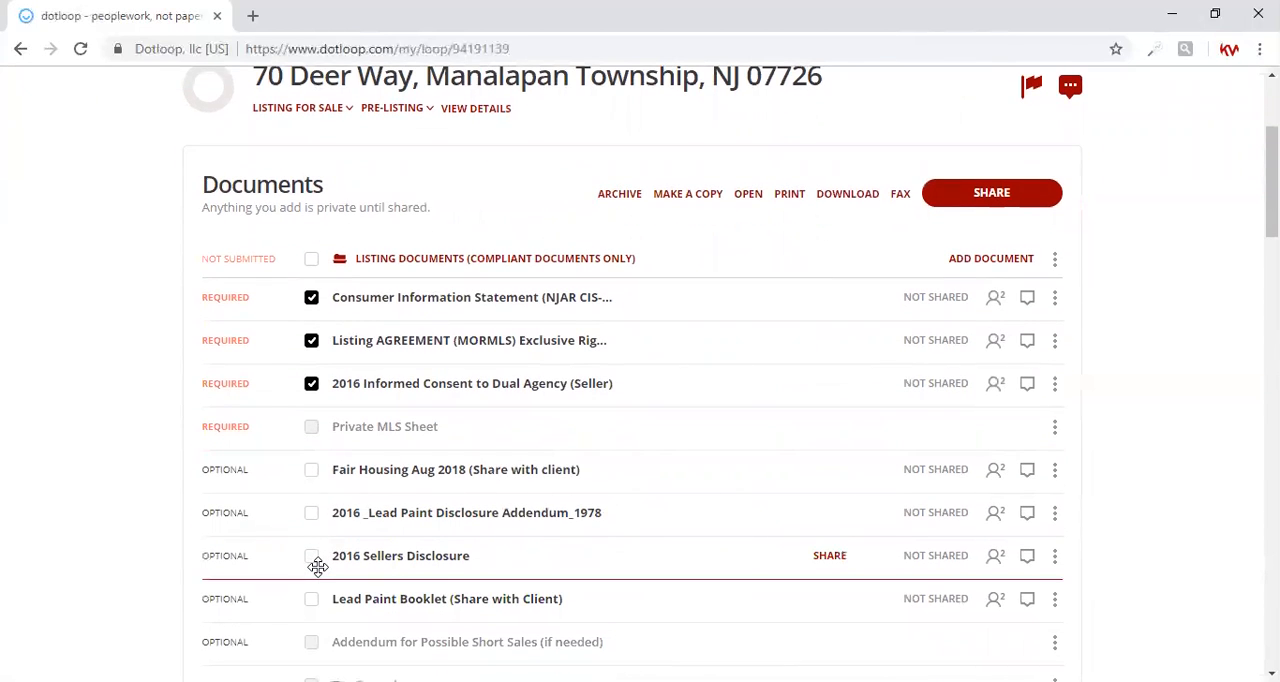
left_click(311, 516)
left_click(312, 560)
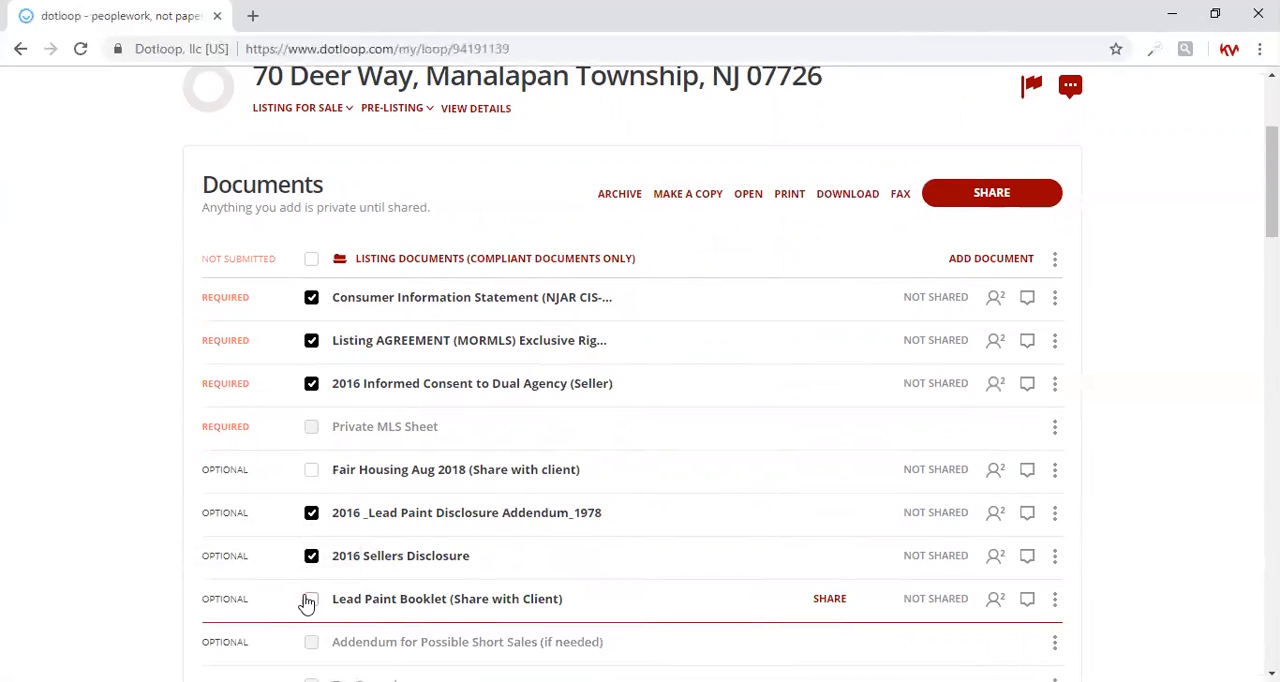
left_click(749, 200)
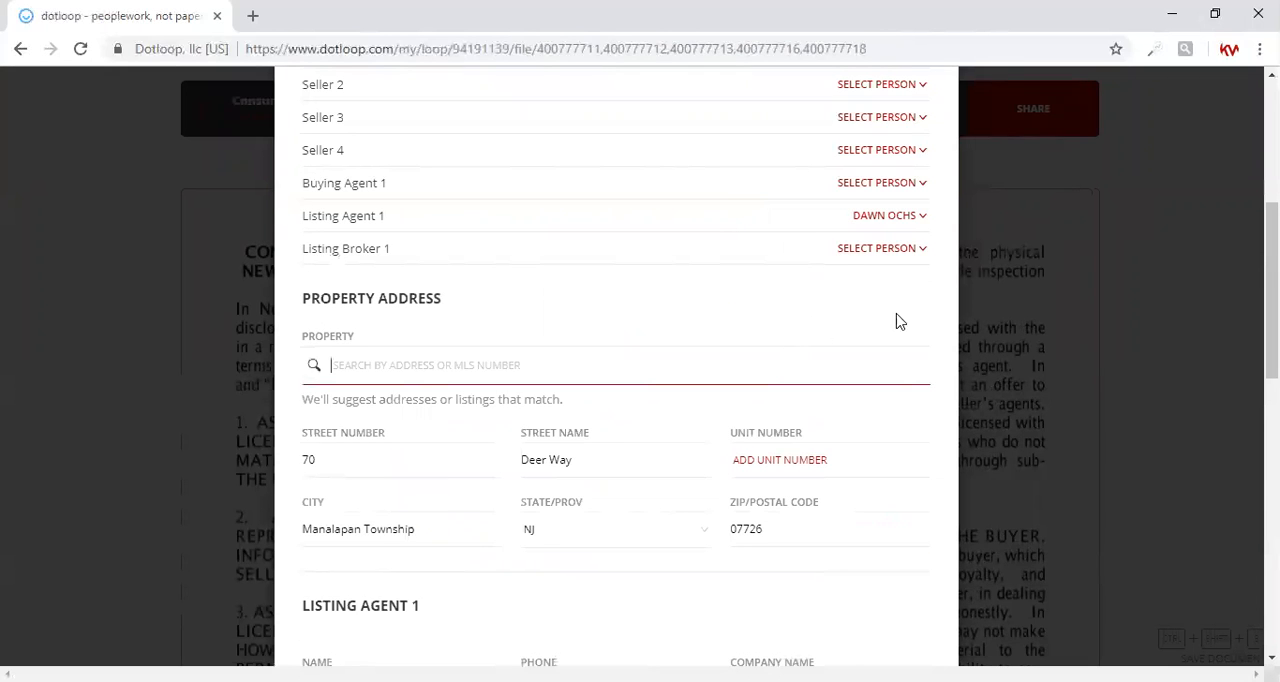
Review the assigned roles, property address and seller details, and autofill the opened documents with them
left_click_drag(1271, 253, 1271, 170)
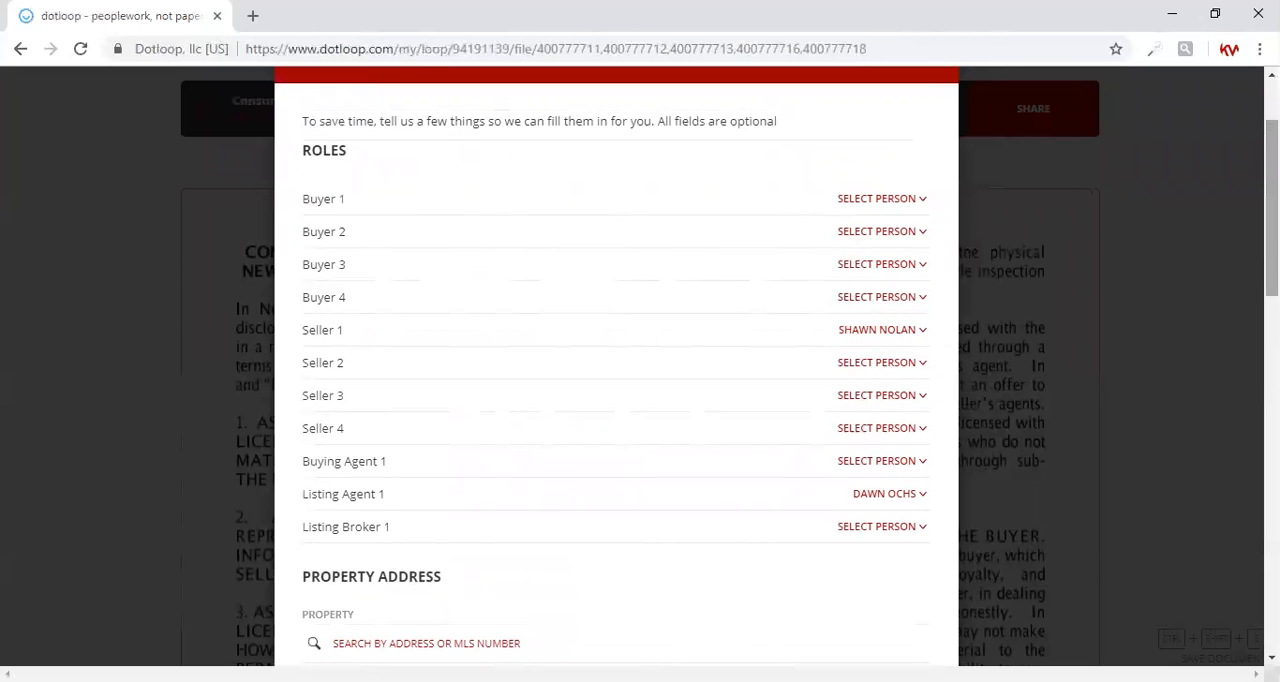
scroll(615, 370, "down", 3)
scroll(615, 370, "down", 3)
scroll(615, 370, "down", 3)
scroll(615, 370, "down", 2)
scroll(615, 370, "down", 3)
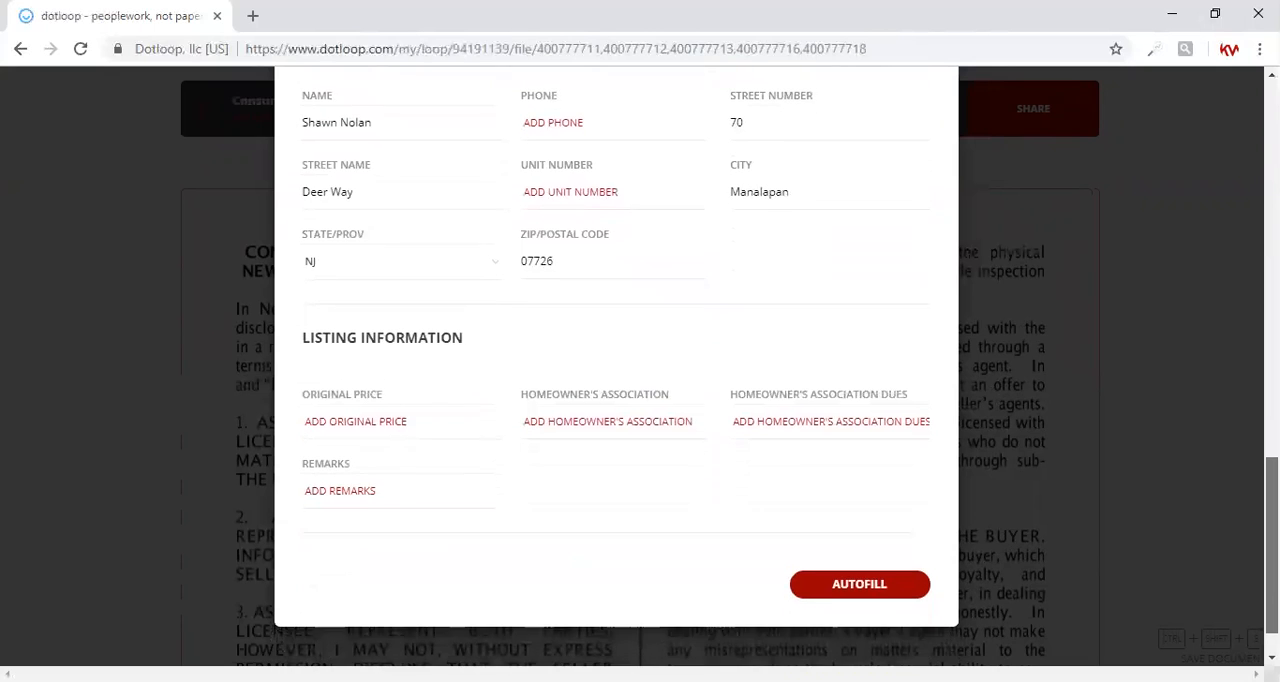
left_click(859, 582)
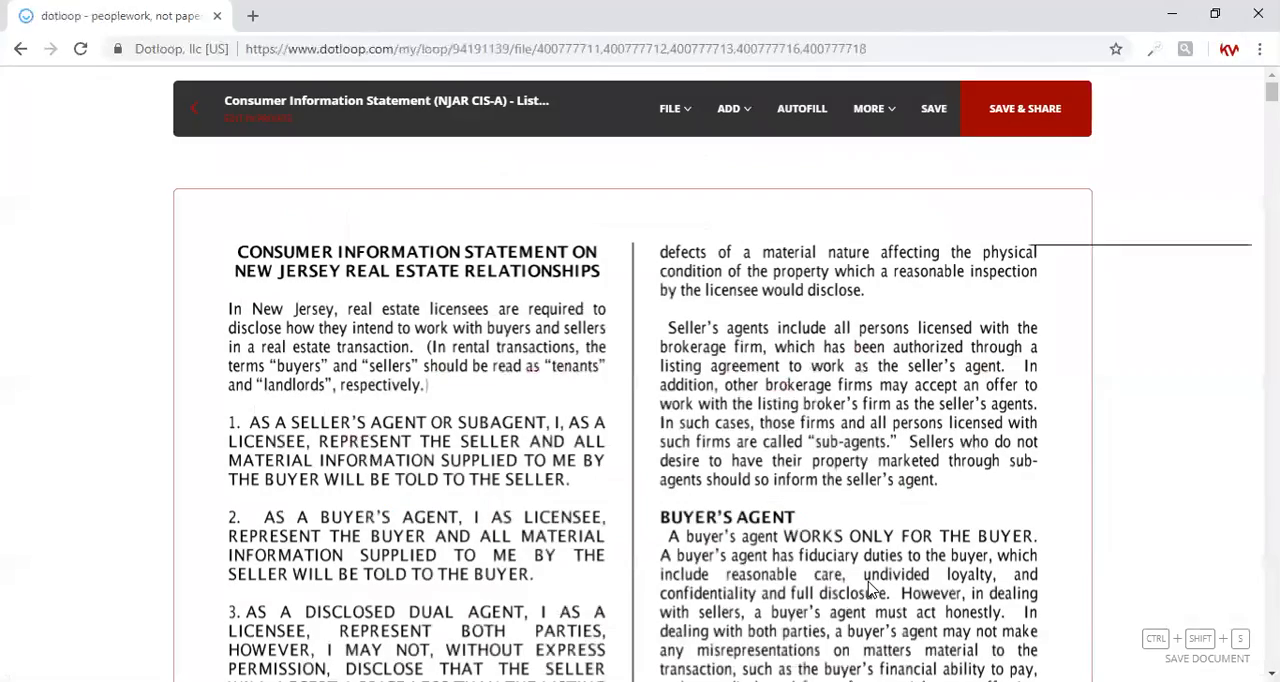
In the Consumer Information Statement's business relationship declaration, mark "seller's agent and disclosed dual agent if the opportunity arises"
scroll(870, 590, "down", 2)
scroll(870, 590, "down", 5)
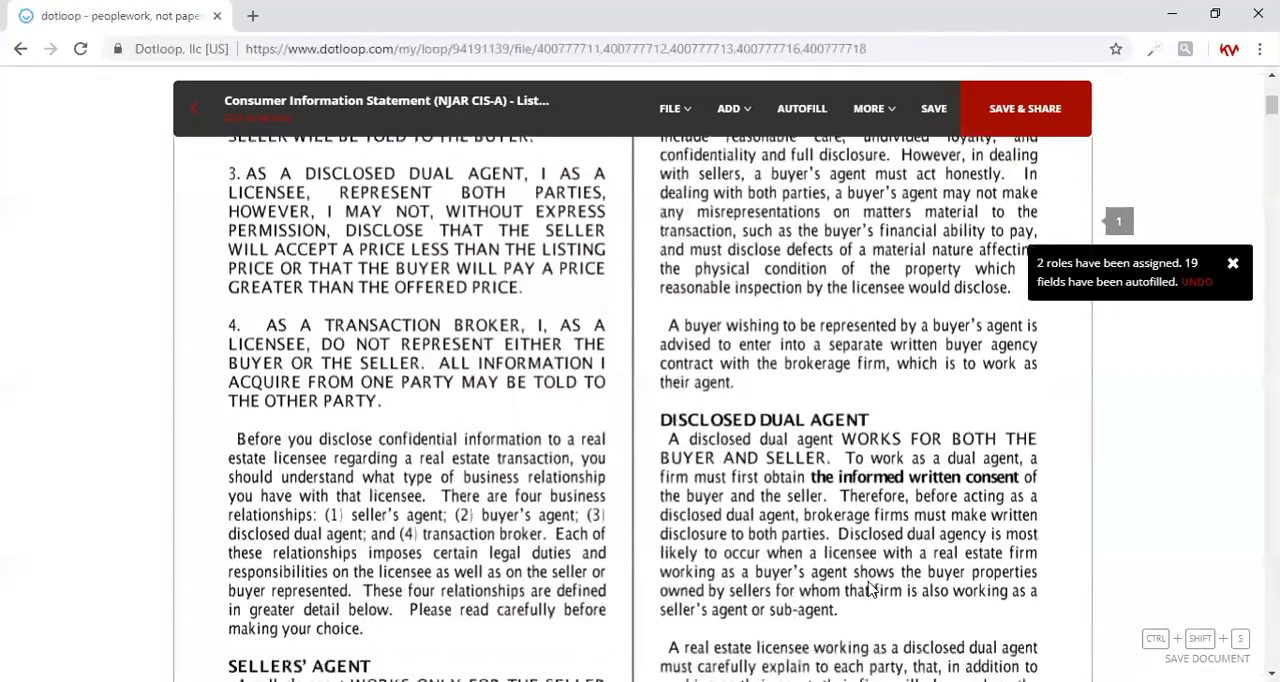
scroll(870, 590, "down", 3)
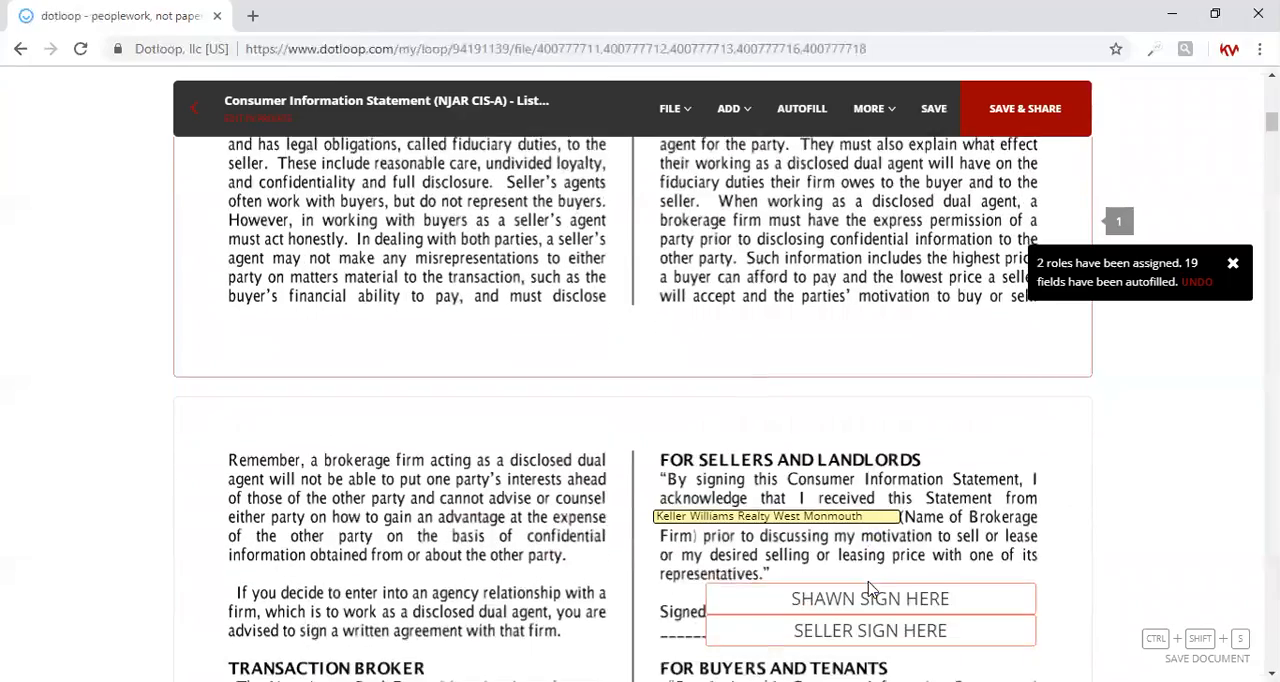
scroll(870, 590, "down", 3)
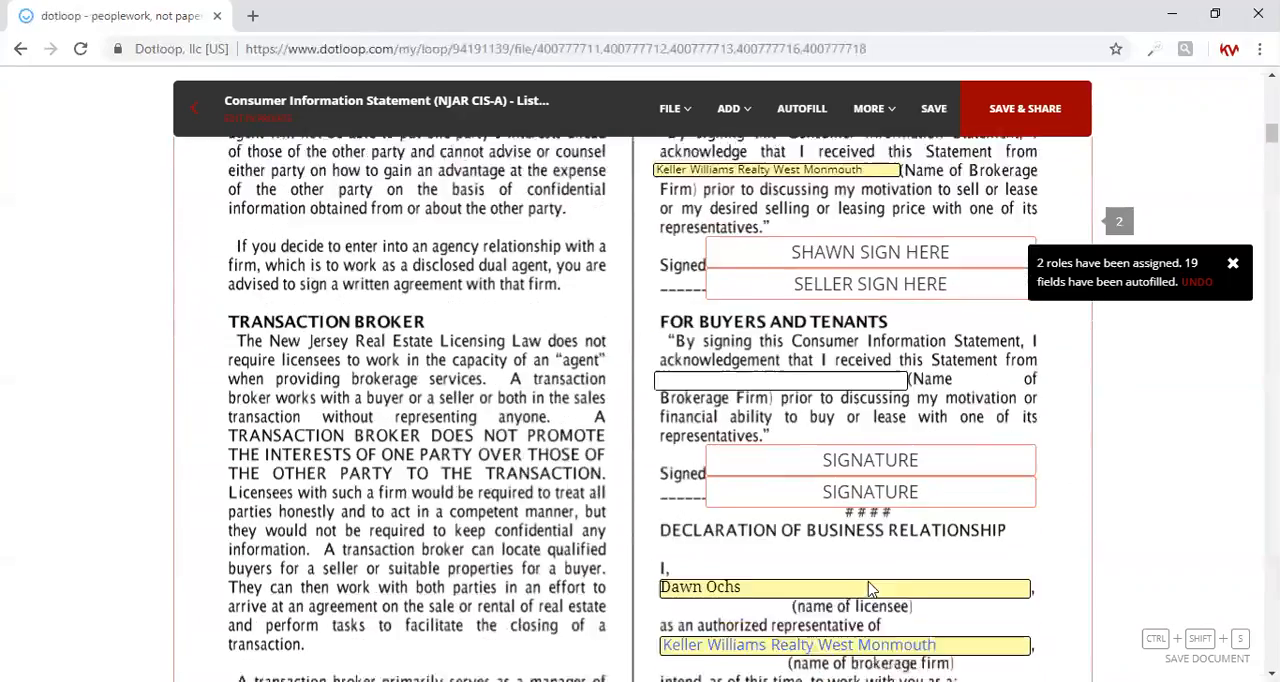
scroll(870, 590, "down", 1)
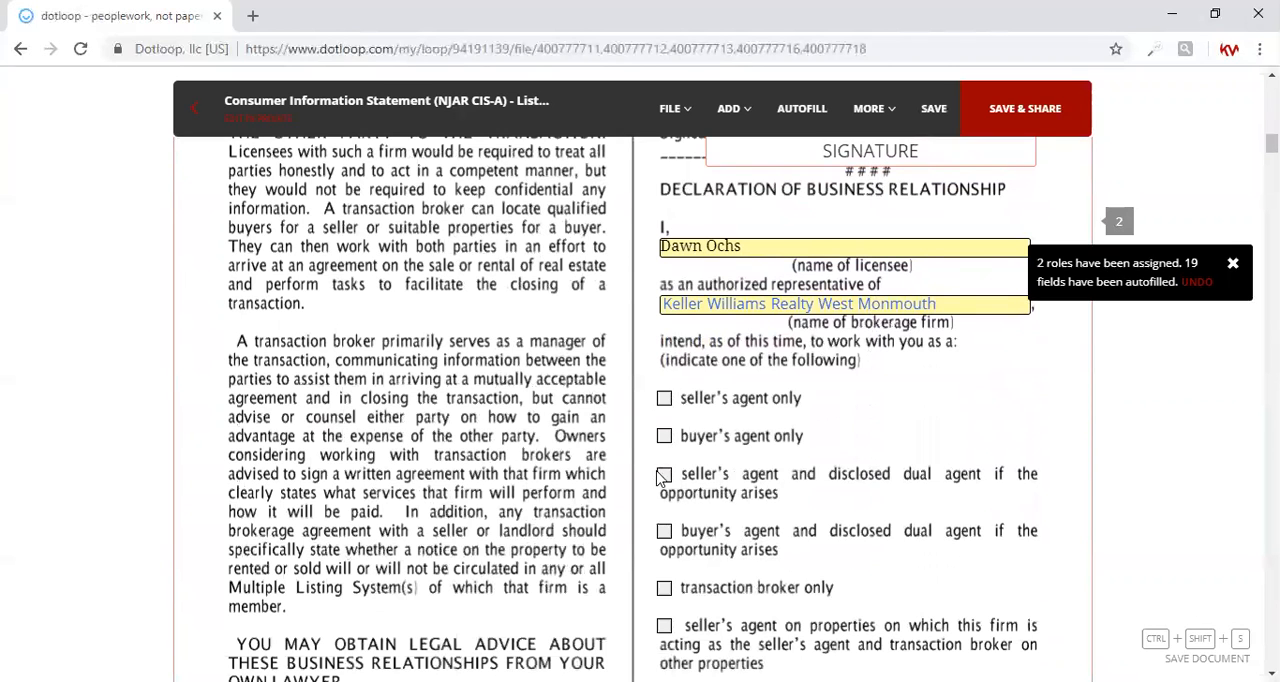
left_click(665, 476)
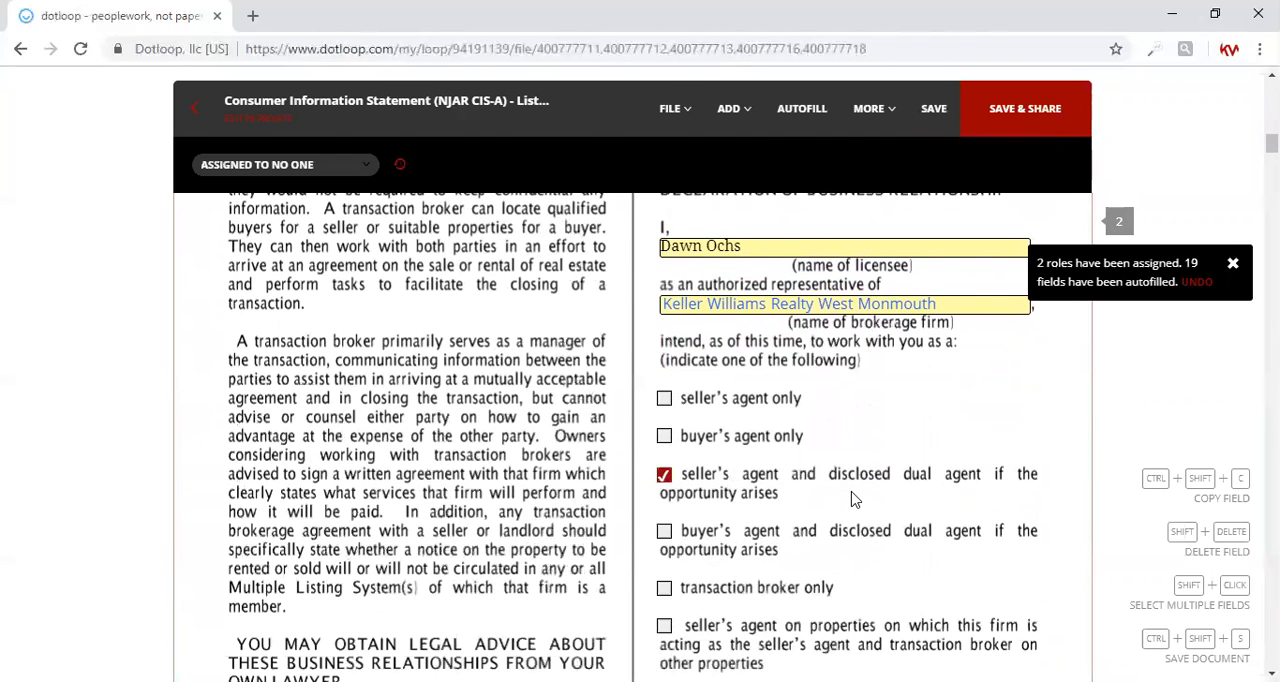
In clause 9 of the Listing Agreement, enter commissions of 0 for seller's agents, 2.5% for the buyer's agent and 2.5% for the transaction broker
scroll(855, 500, "down", 2)
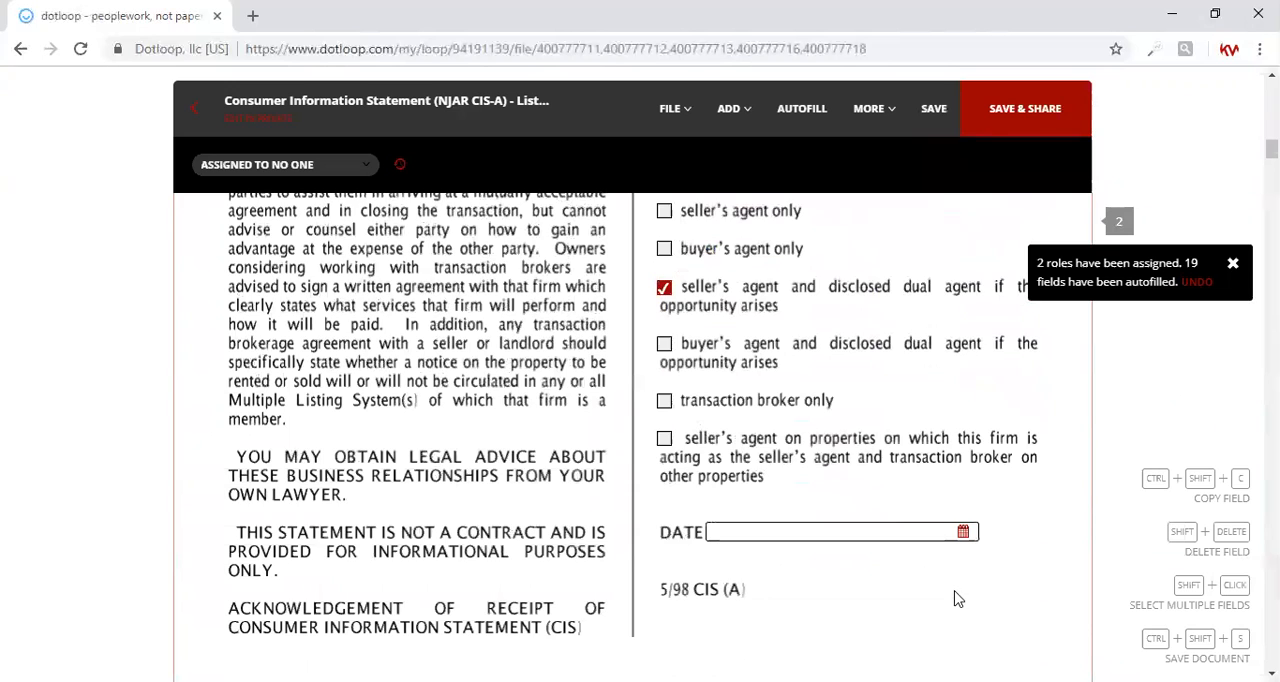
scroll(955, 598, "down", 4)
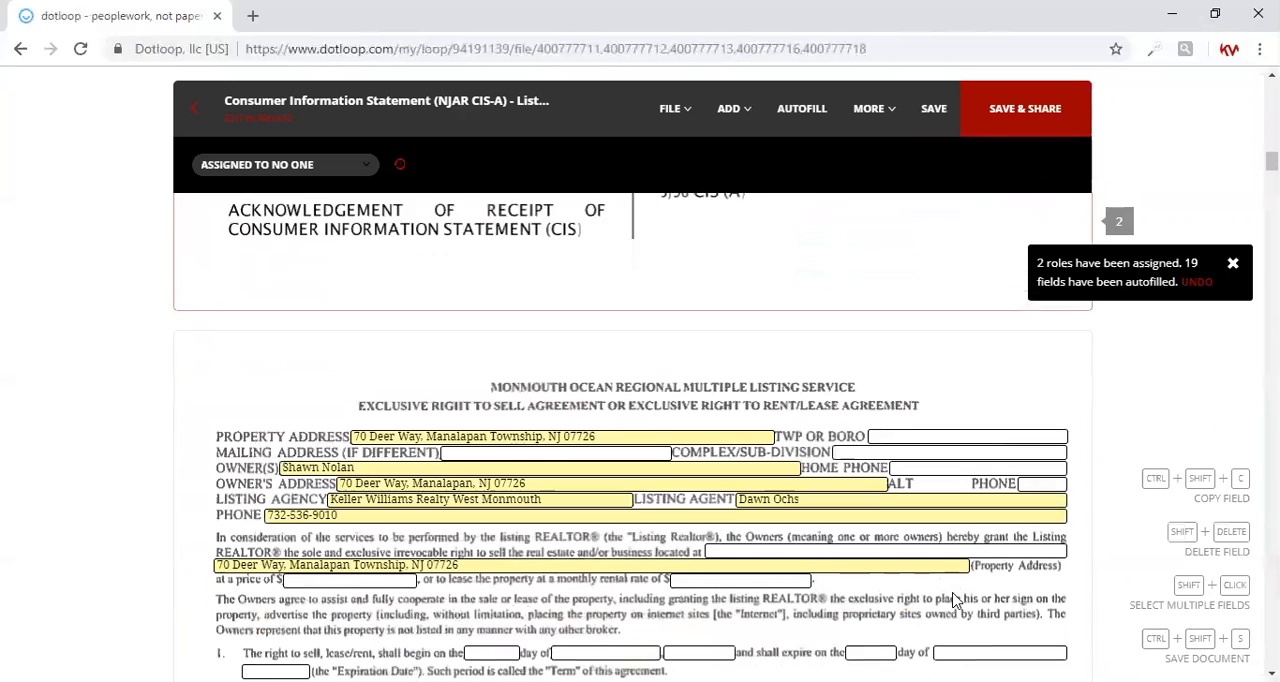
scroll(955, 598, "down", 1)
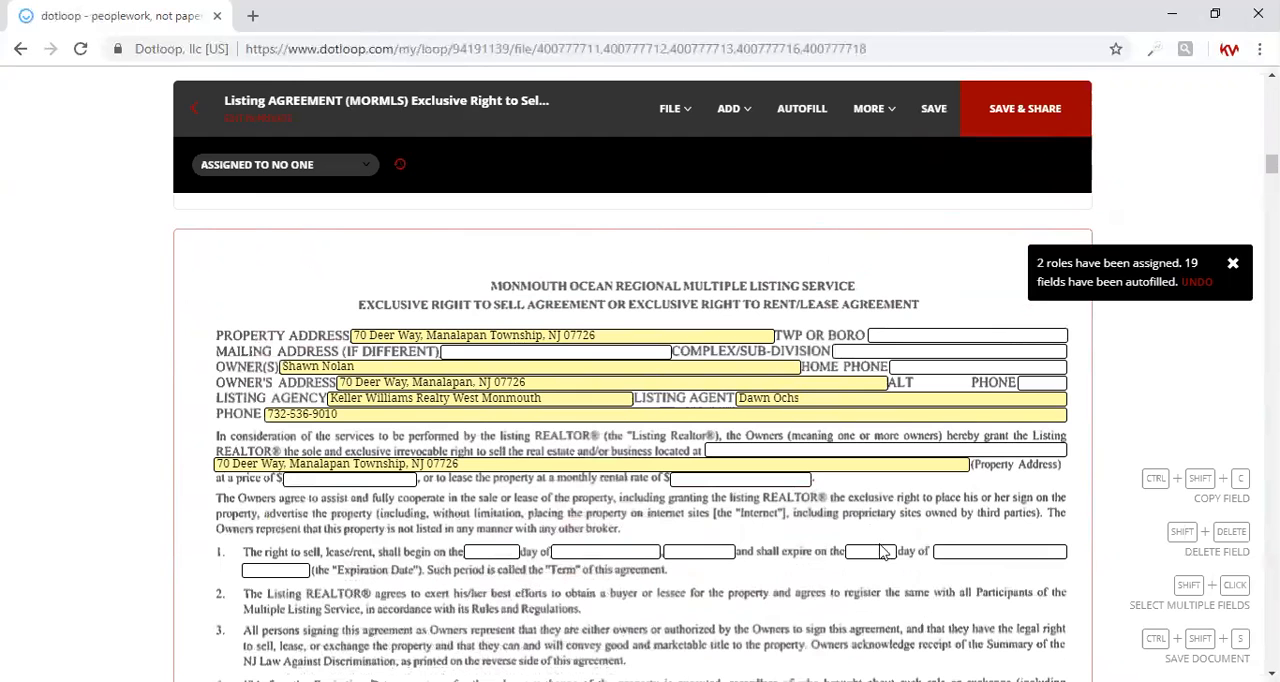
scroll(700, 630, "down", 3)
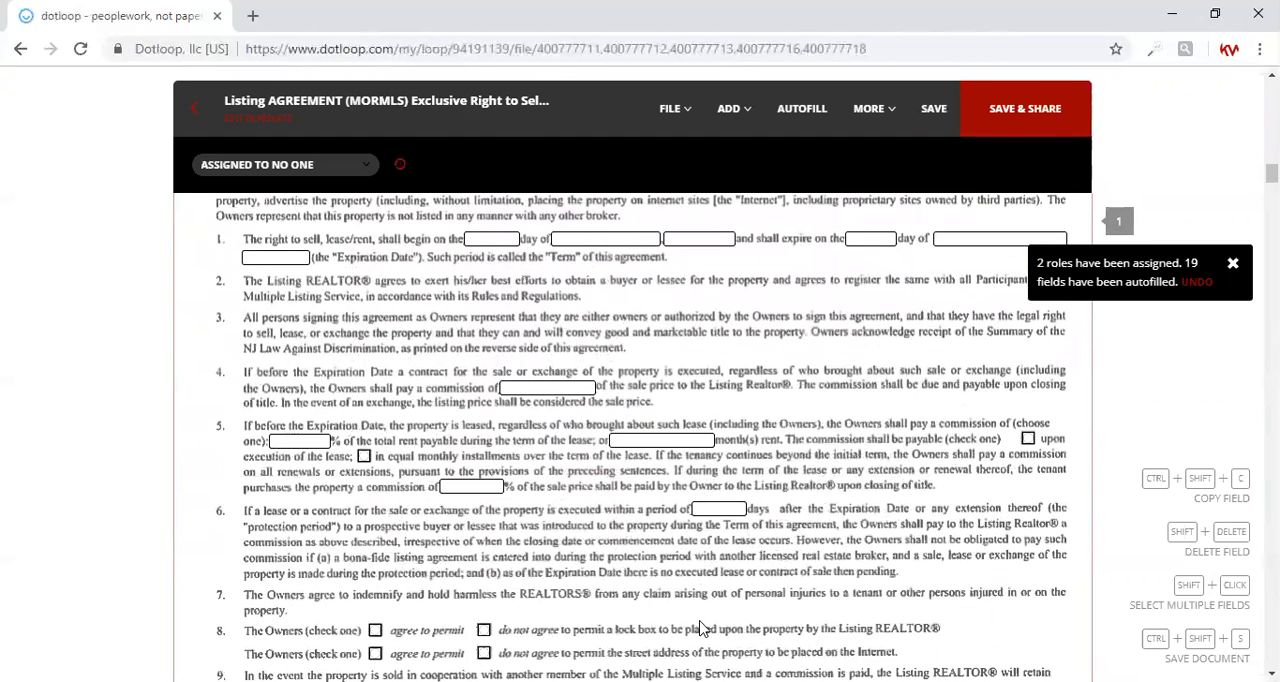
scroll(700, 628, "down", 1)
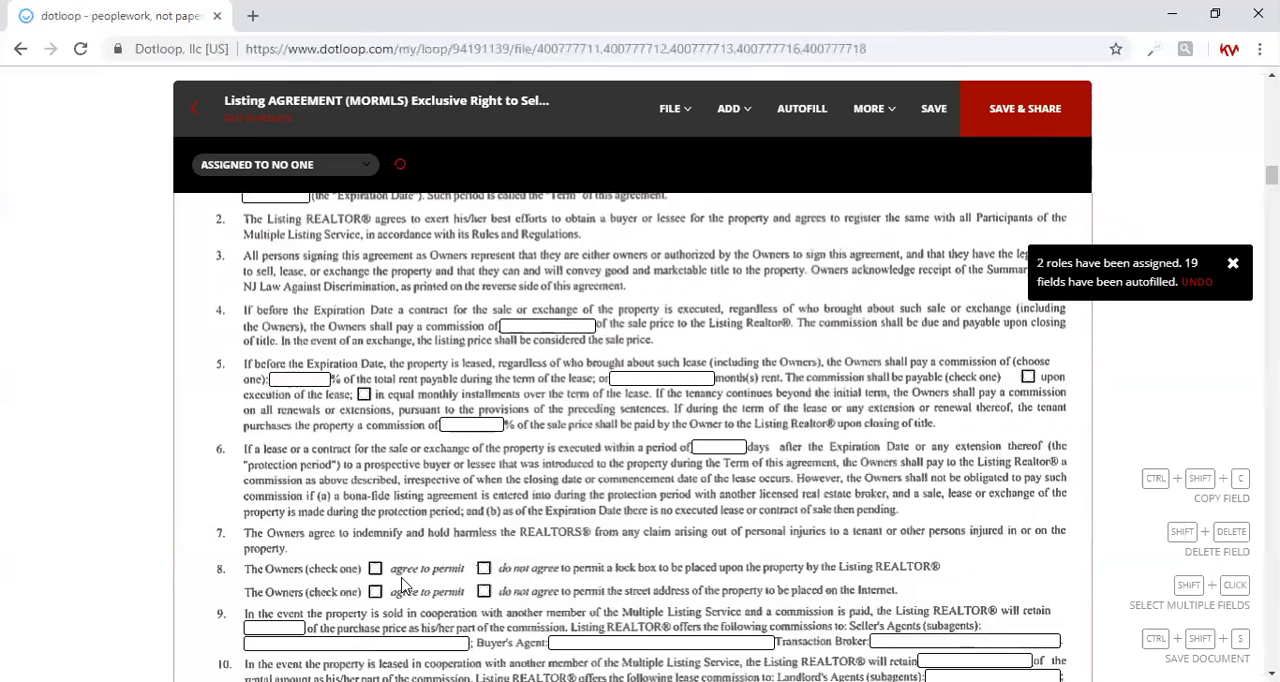
scroll(406, 588, "down", 2)
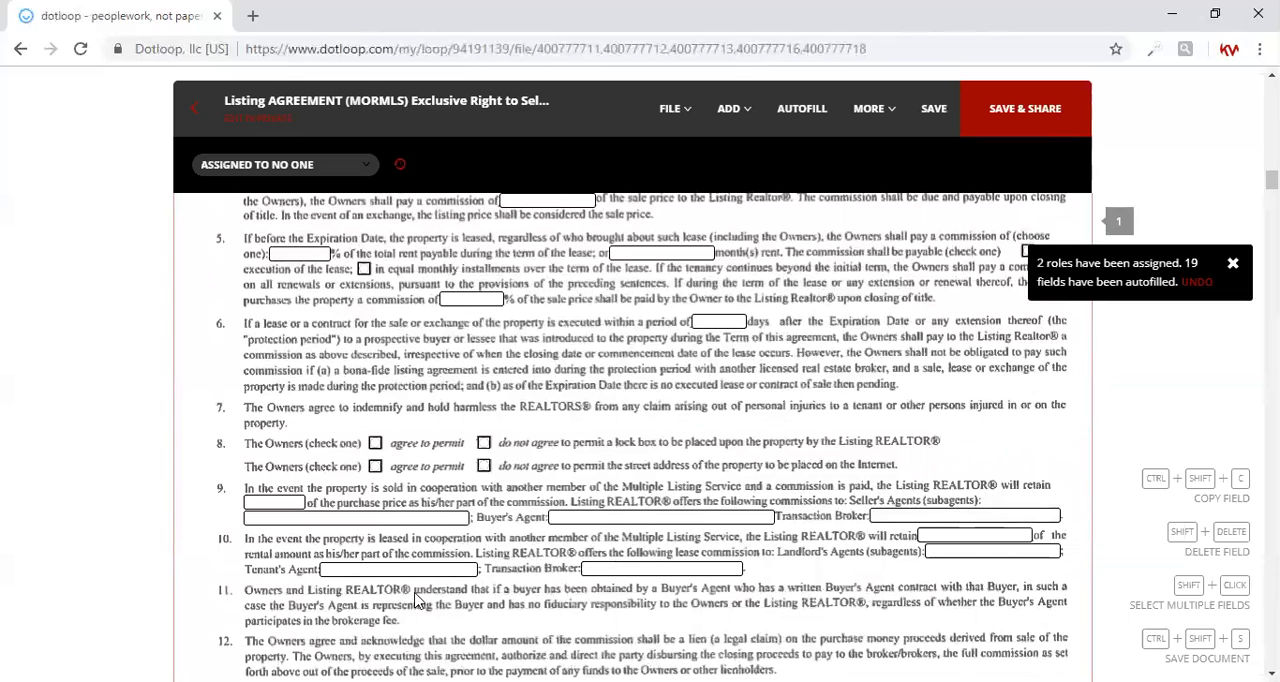
left_click(422, 520)
type("2.")
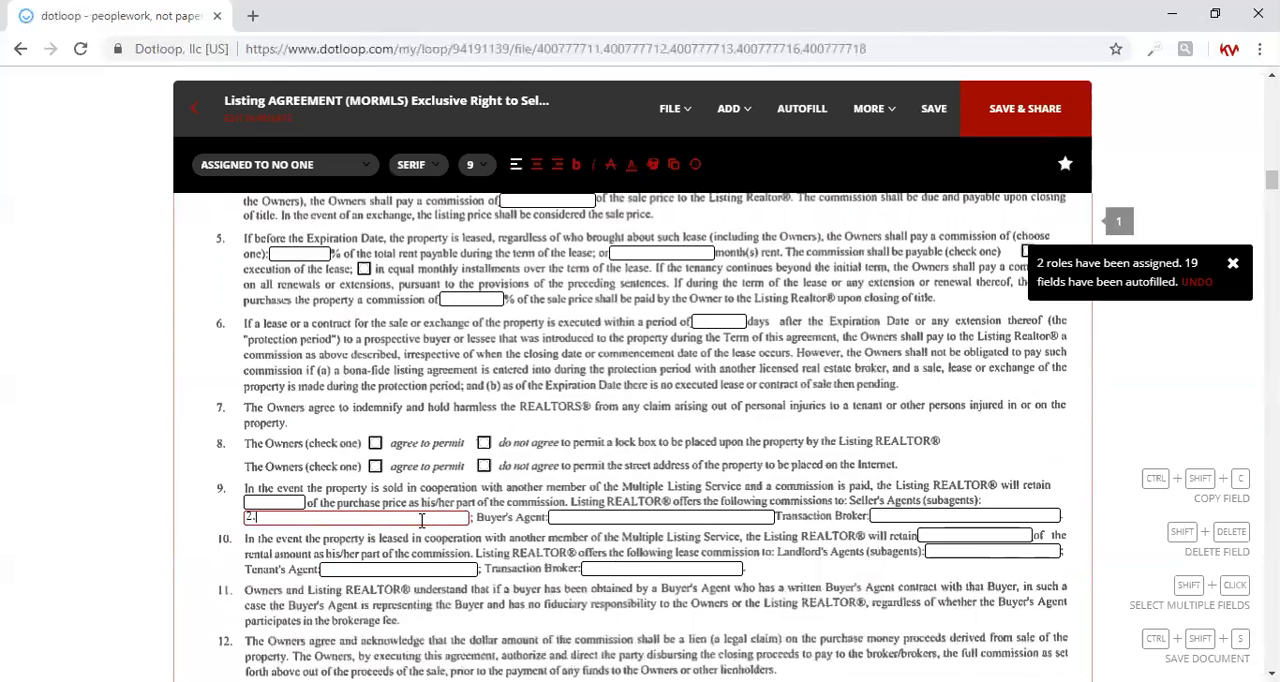
type("5%")
key("Tab")
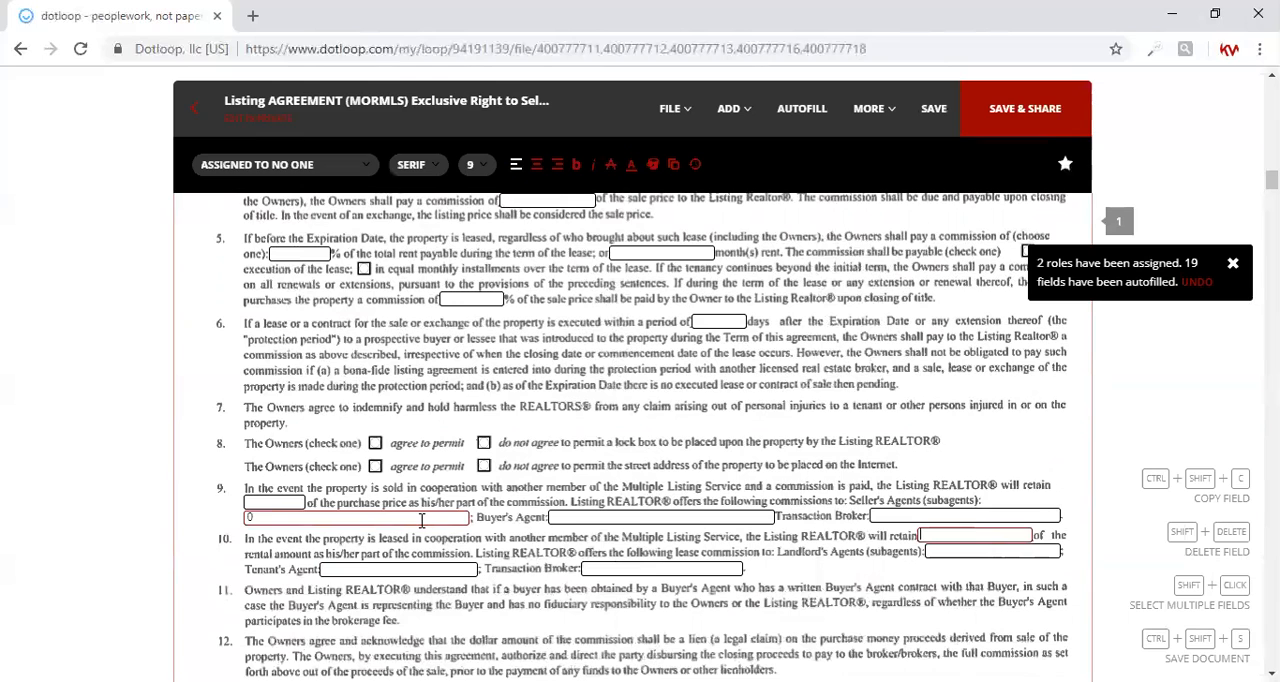
left_click(553, 517)
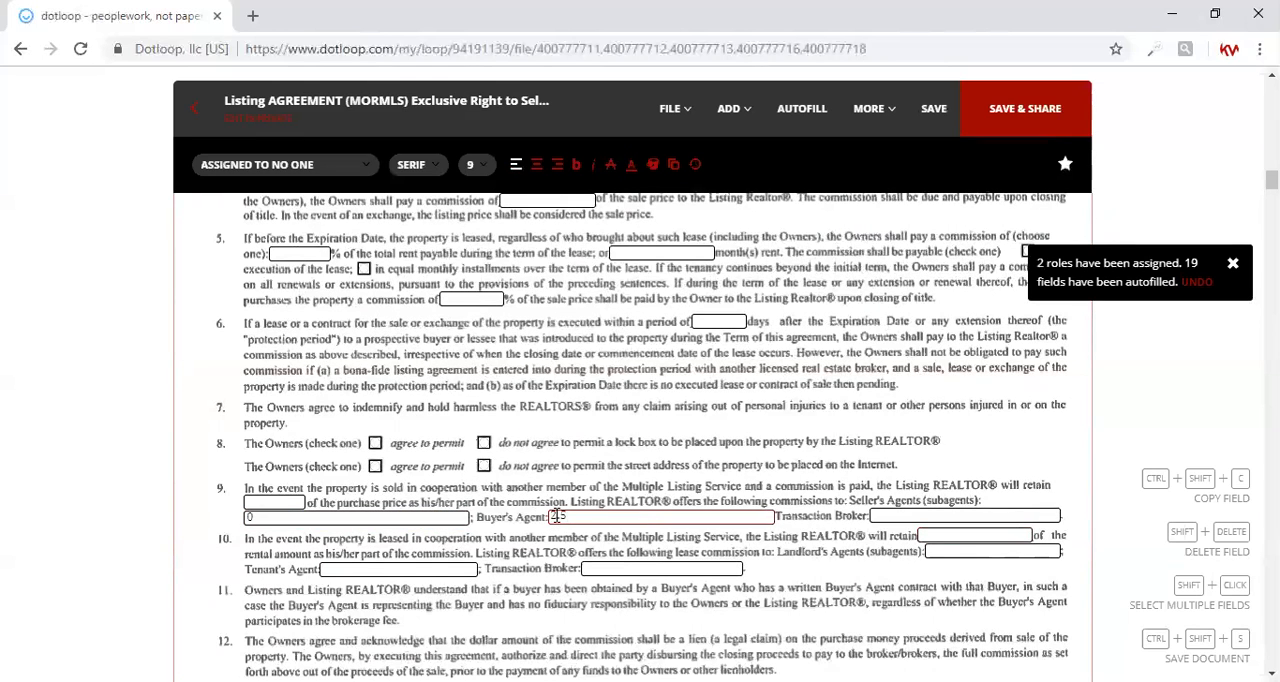
left_click(876, 515)
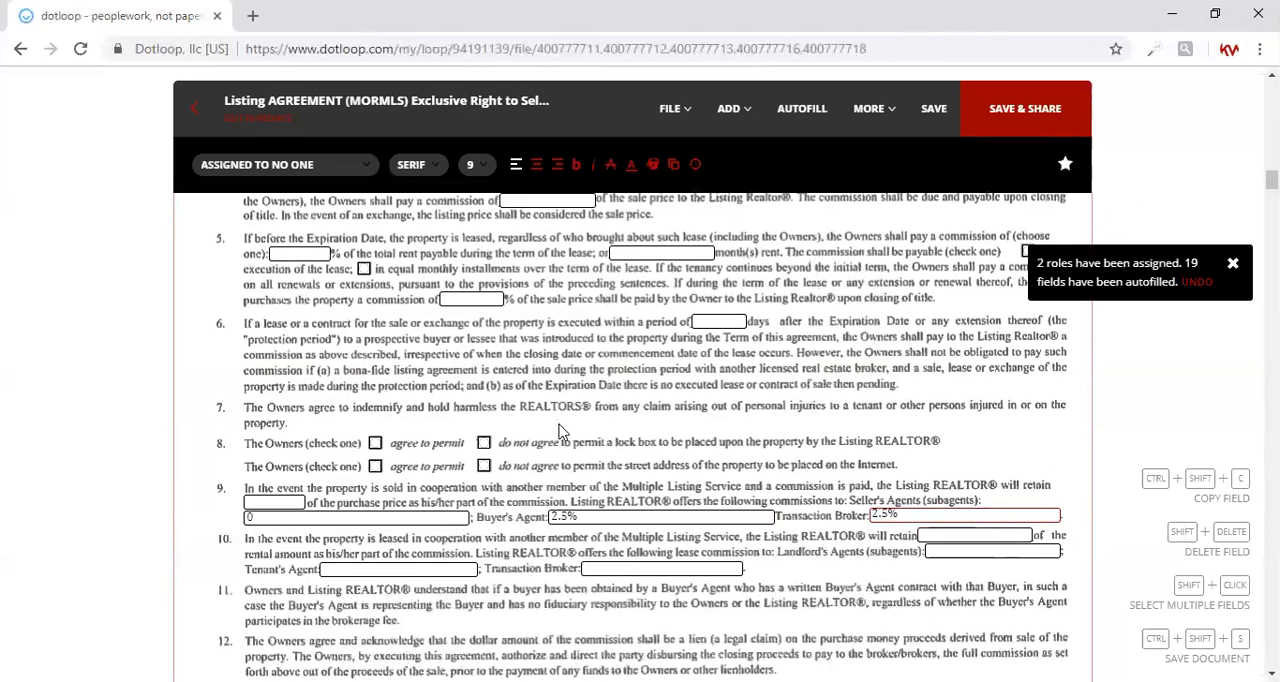
In clause 14 of the Listing Agreement, enter the licensee's name and Keller Williams Realty West Monmouth as the brokerage firm
scroll(707, 530, "down", 3)
scroll(707, 541, "down", 2)
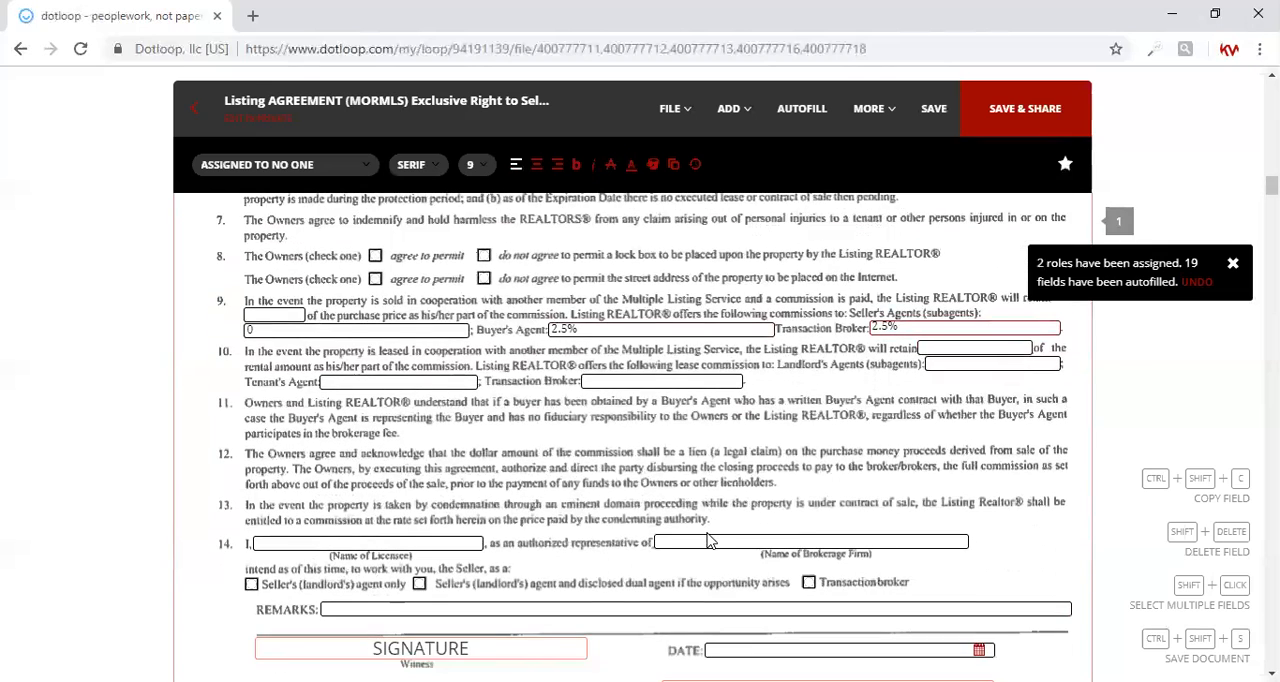
scroll(707, 541, "down", 3)
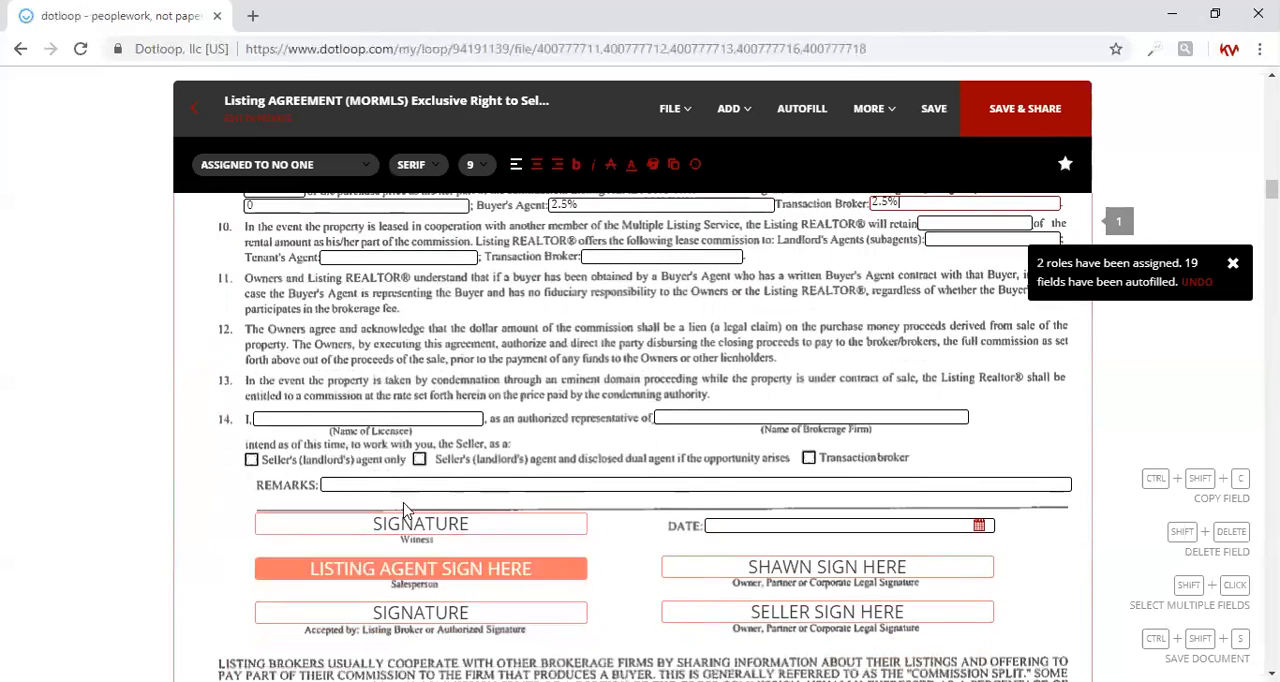
left_click(410, 420)
key("Tab")
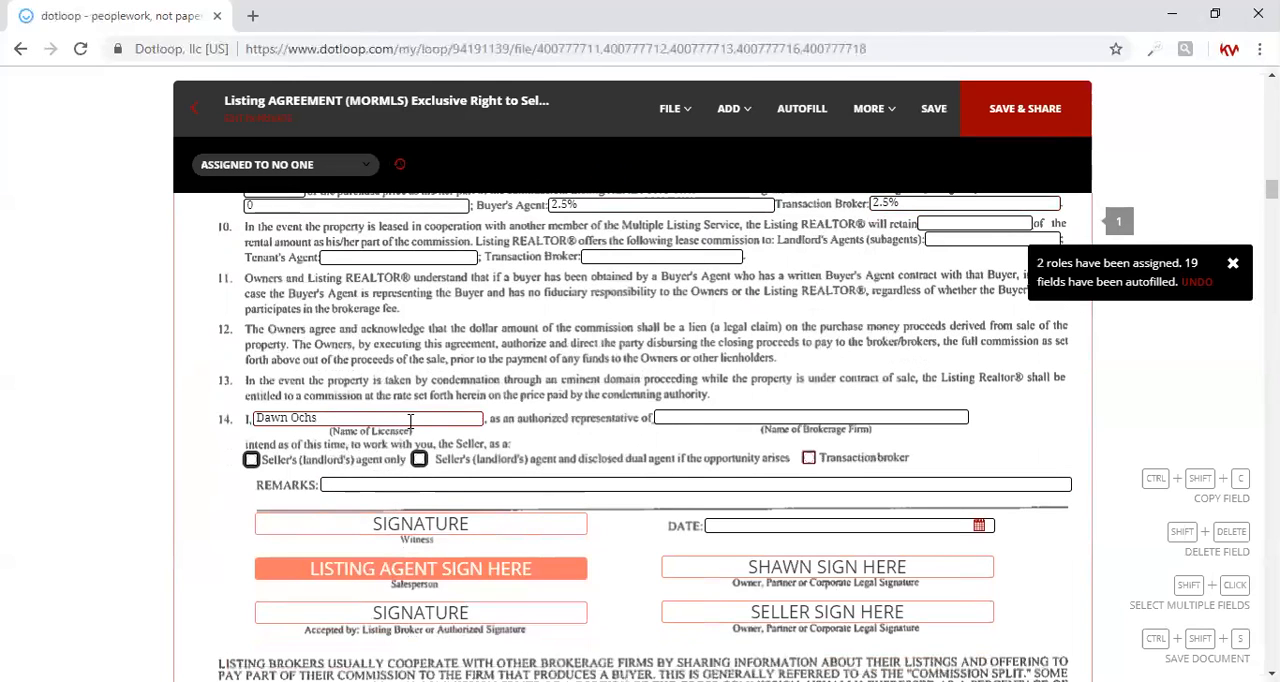
left_click(673, 417)
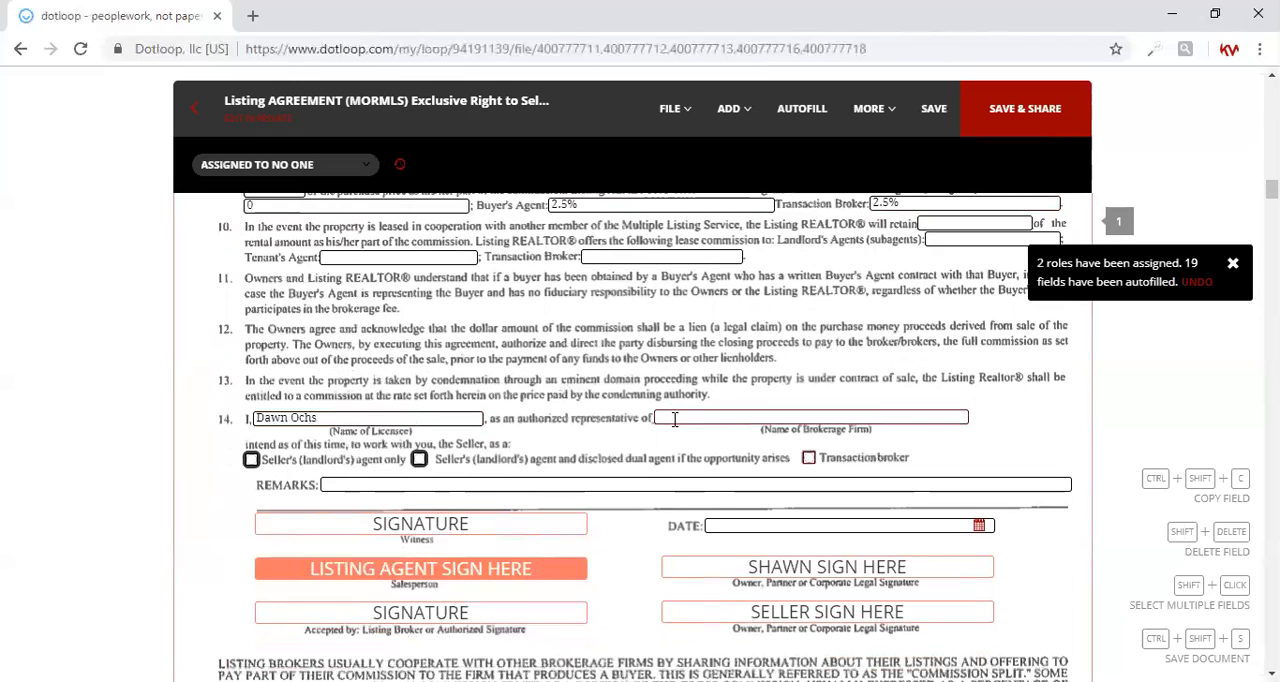
type("Keller Wi")
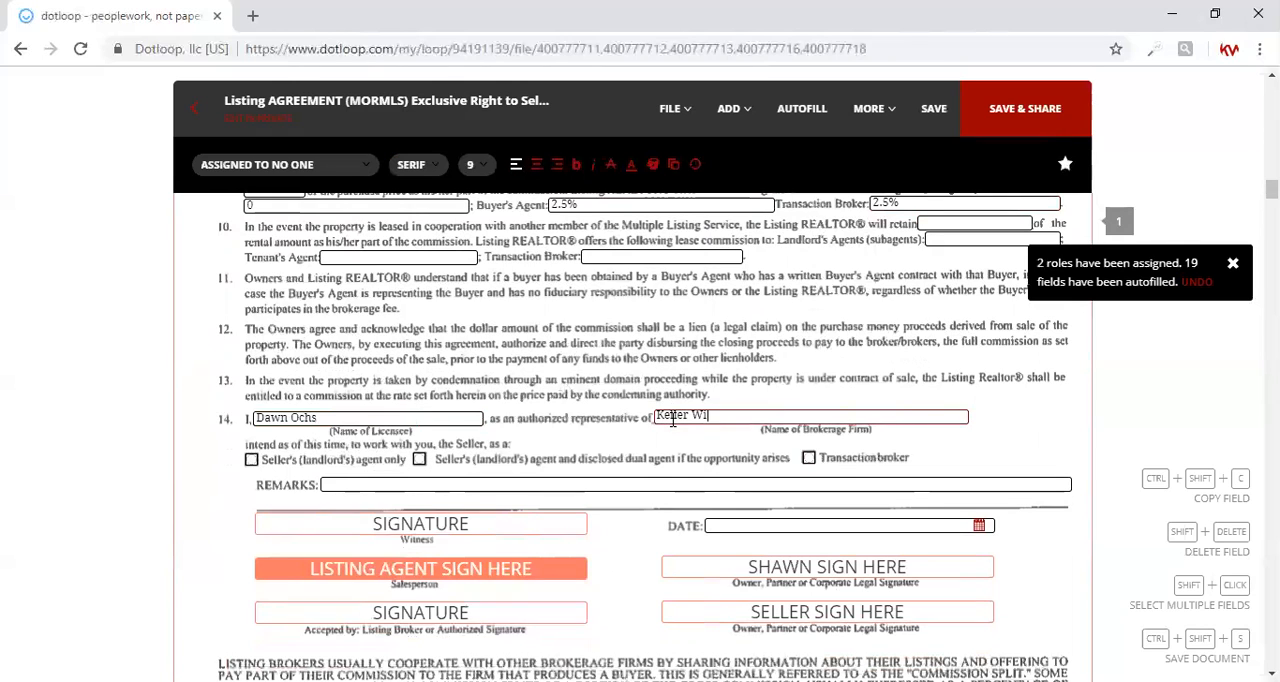
type("lliams Realty West M")
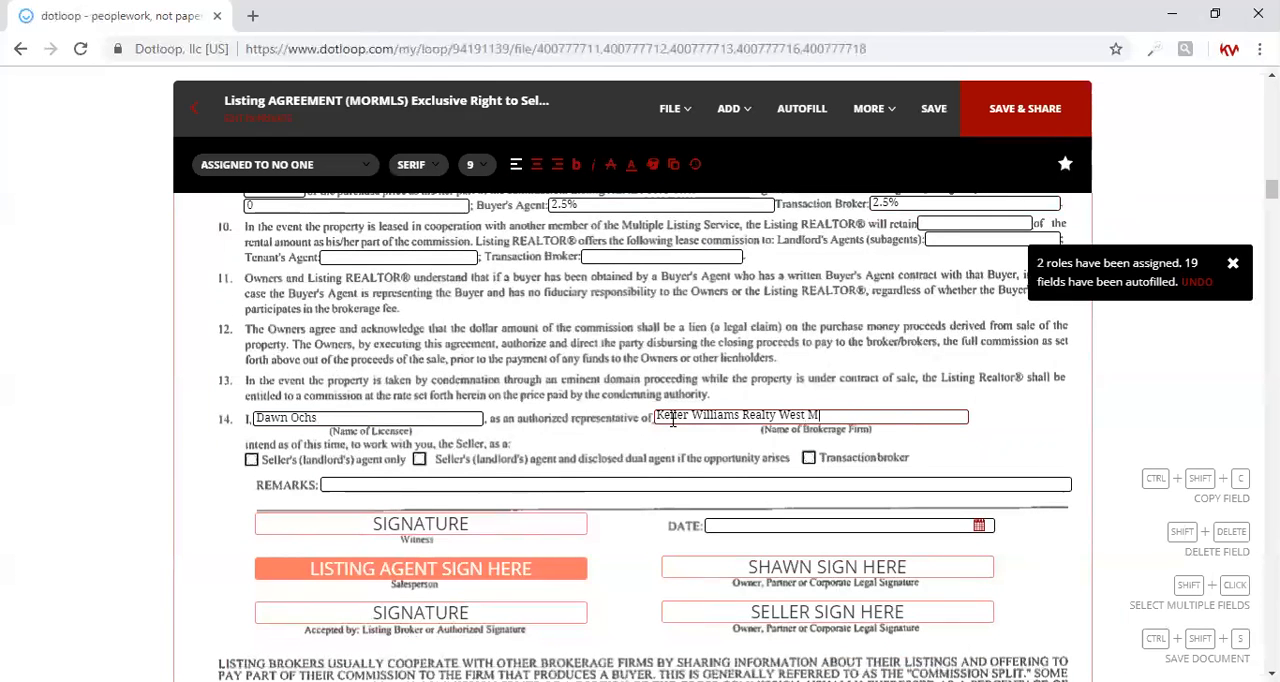
type("onmouth")
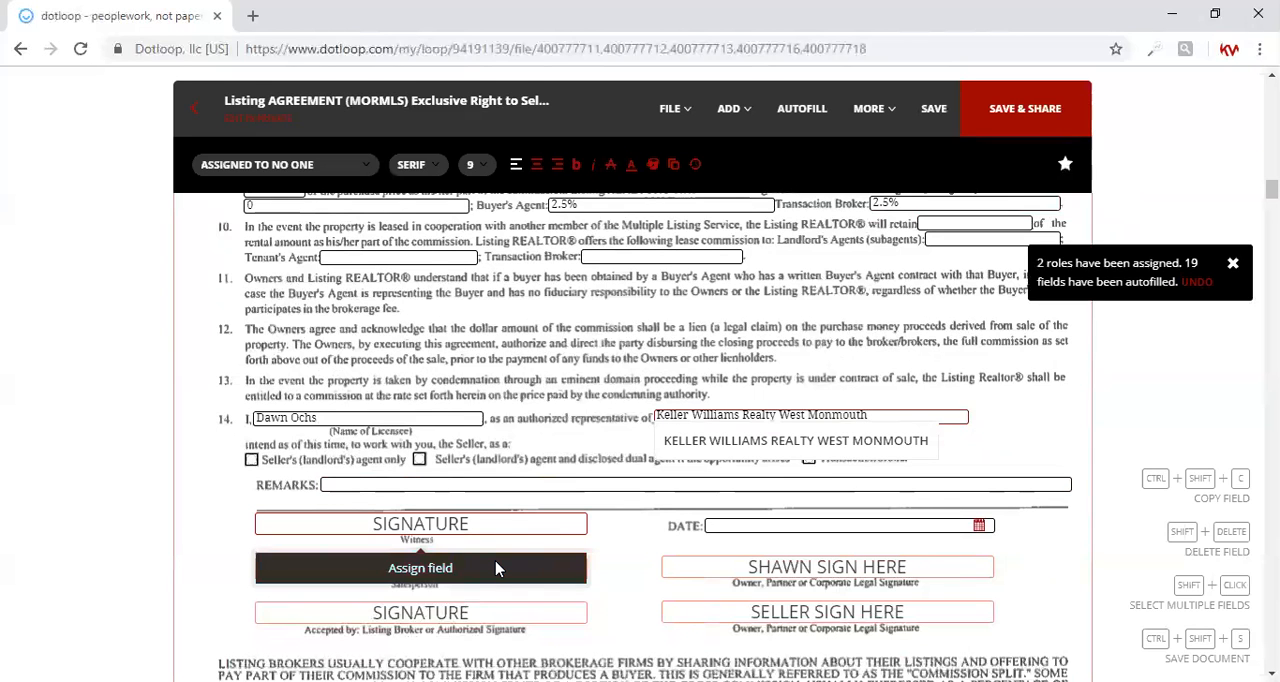
Fill in the Listing Agreement's commission split statement below the signatures as 2.5% minus $50
scroll(497, 568, "down", 1)
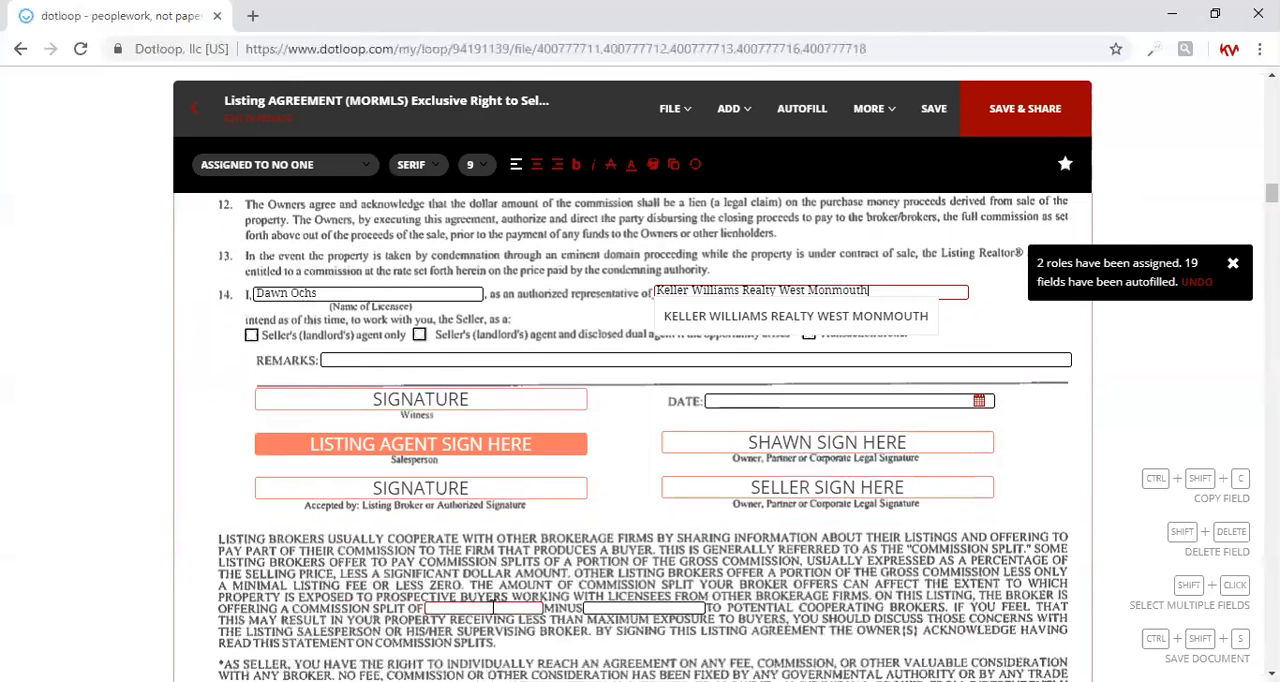
scroll(493, 607, "down", 3)
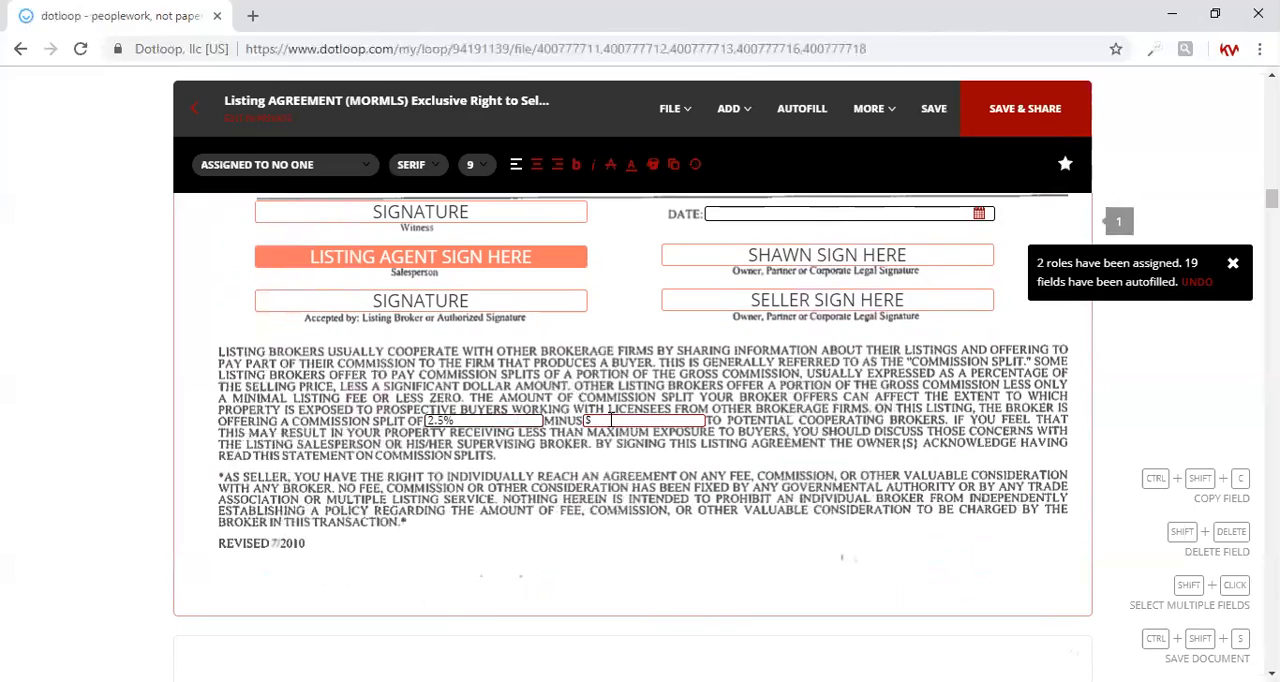
type("50")
Review the remaining Listing Agreement pages, the Informed Consent to Dual Agency and the Lead Paint Disclosure Addendum for autofilled and signature fields
scroll(597, 519, "down", 7)
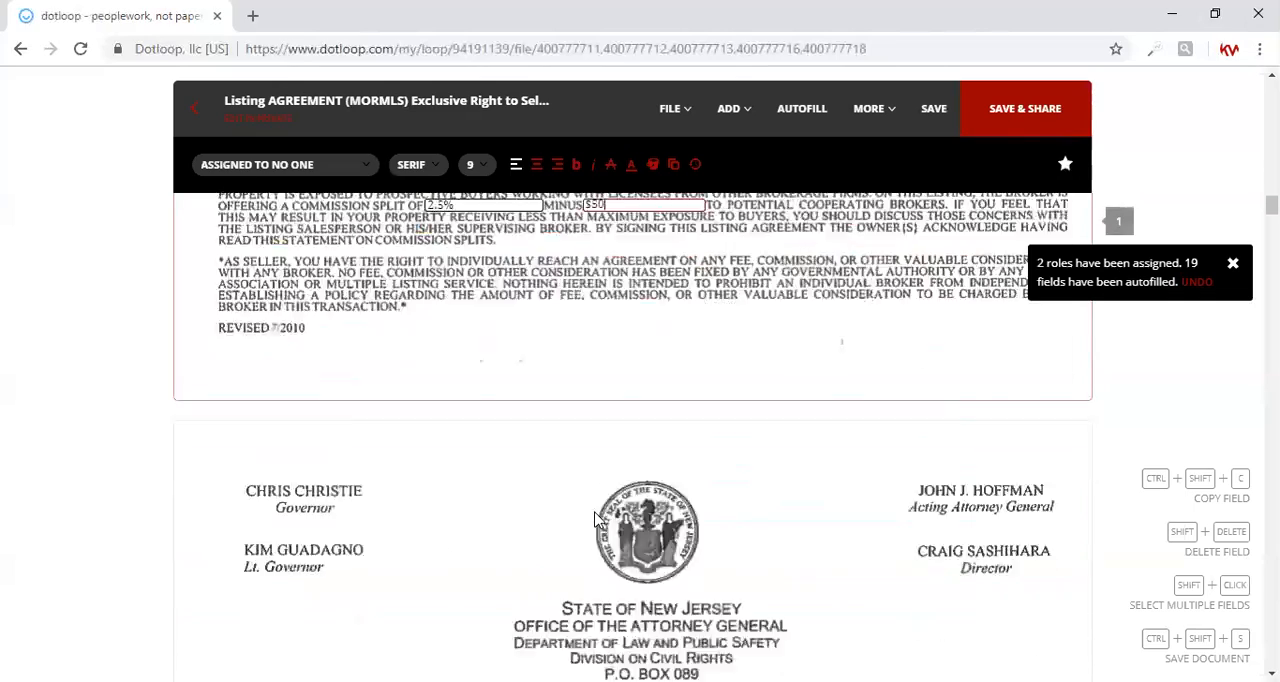
scroll(596, 519, "down", 8)
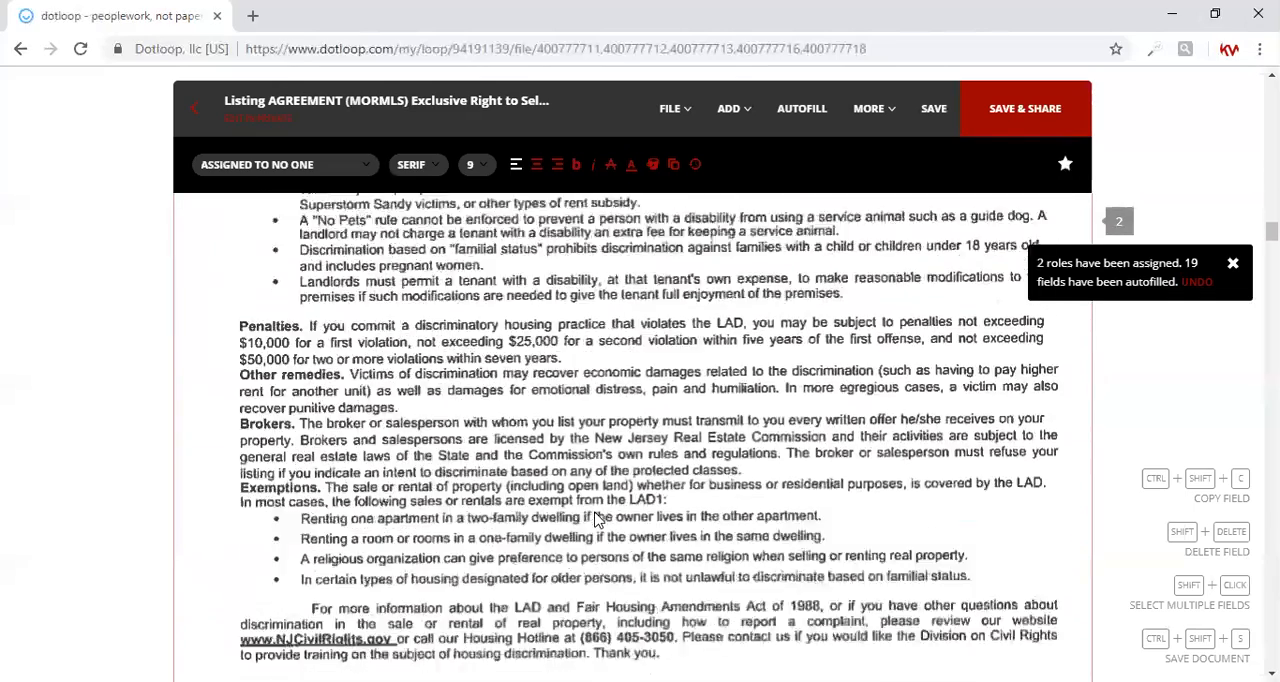
scroll(597, 519, "down", 6)
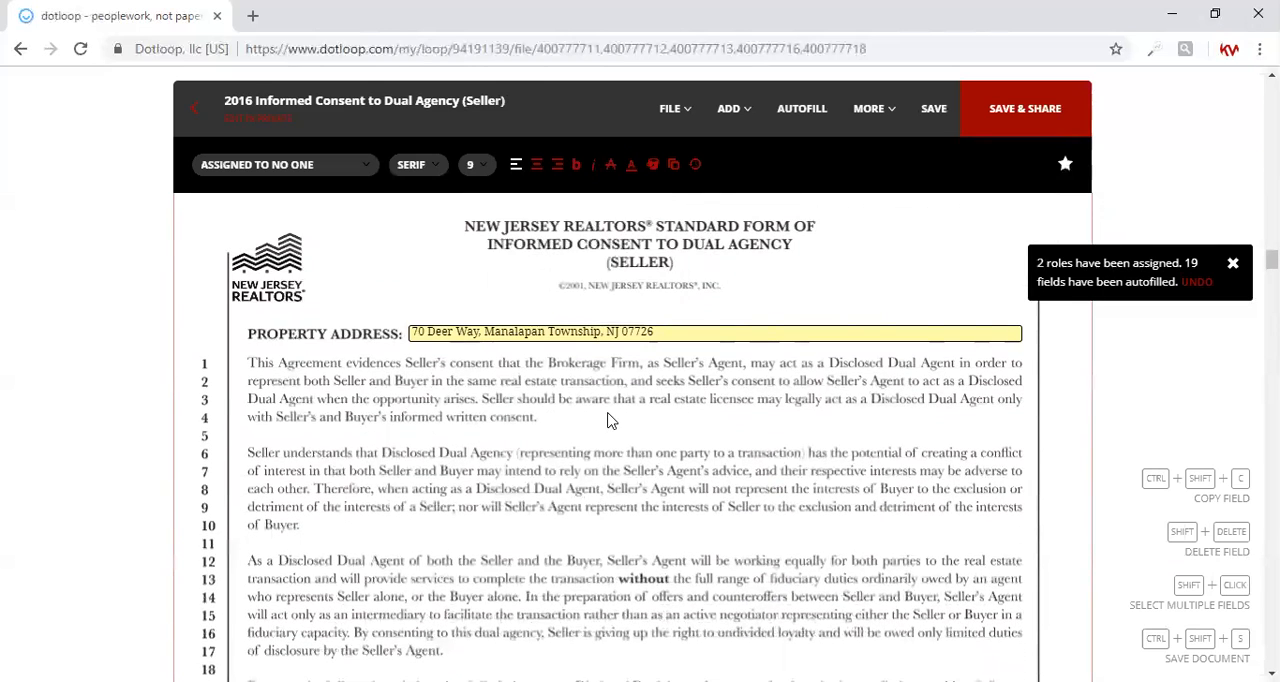
scroll(604, 470, "up", 1)
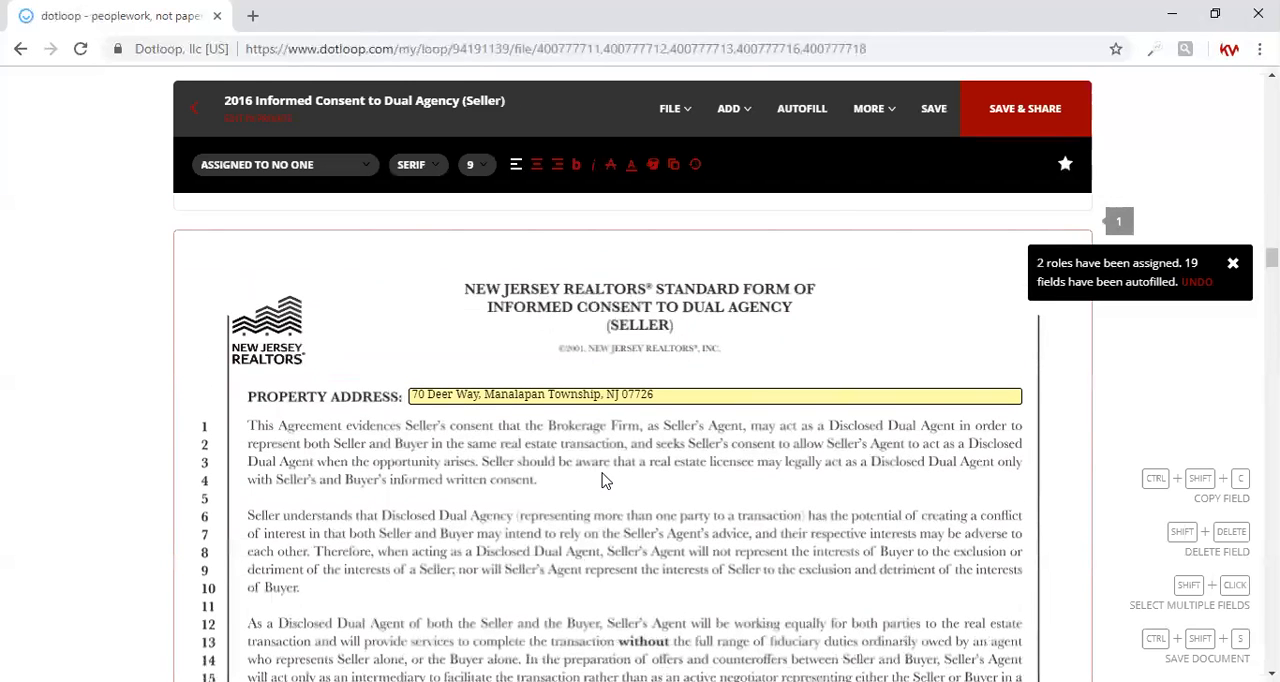
scroll(603, 481, "down", 7)
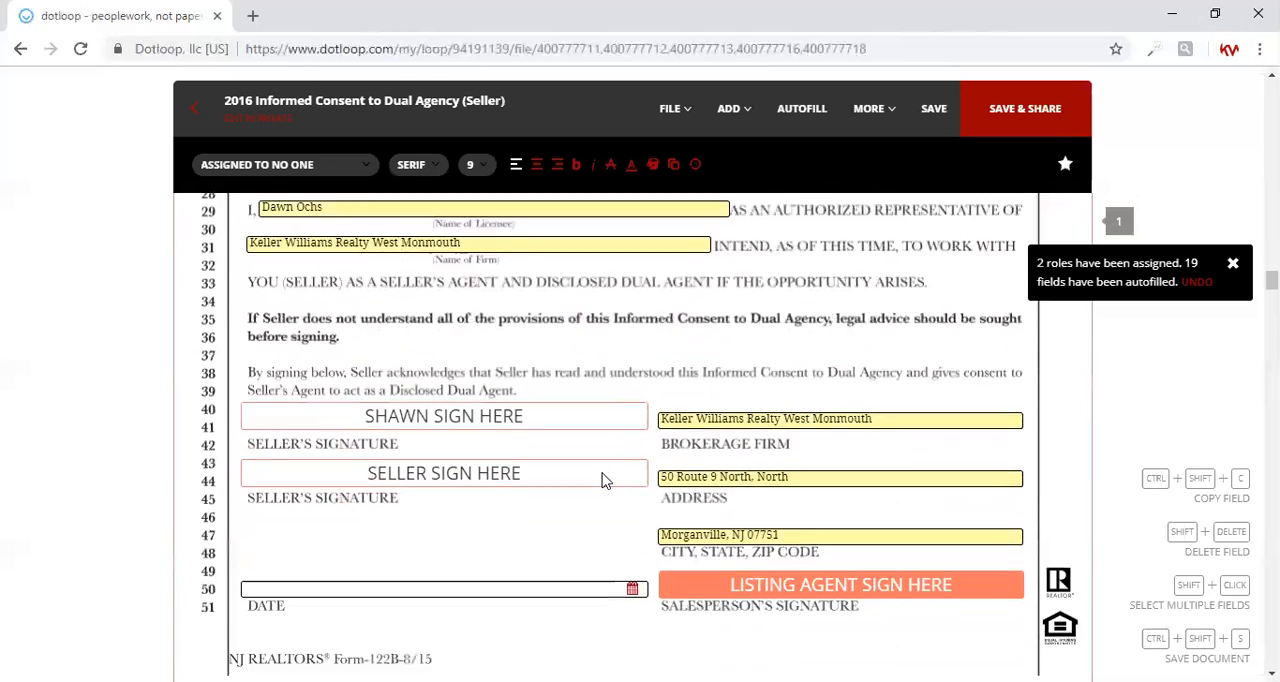
scroll(603, 481, "down", 1)
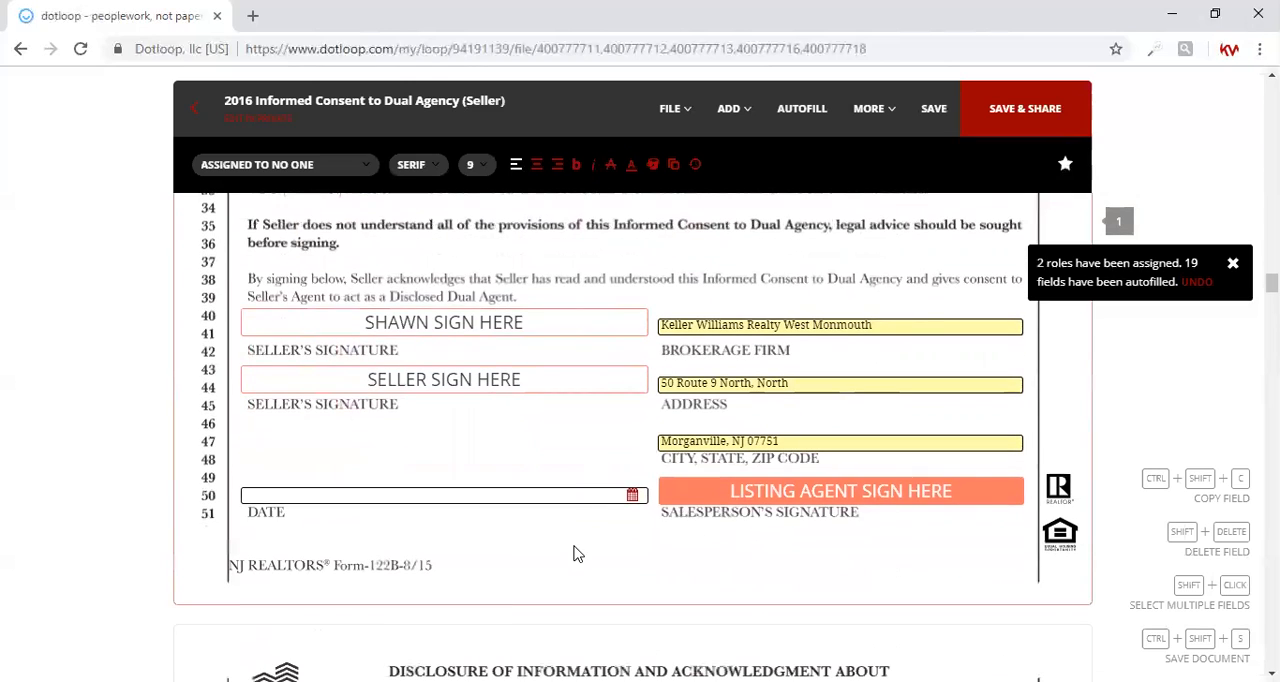
scroll(575, 553, "down", 4)
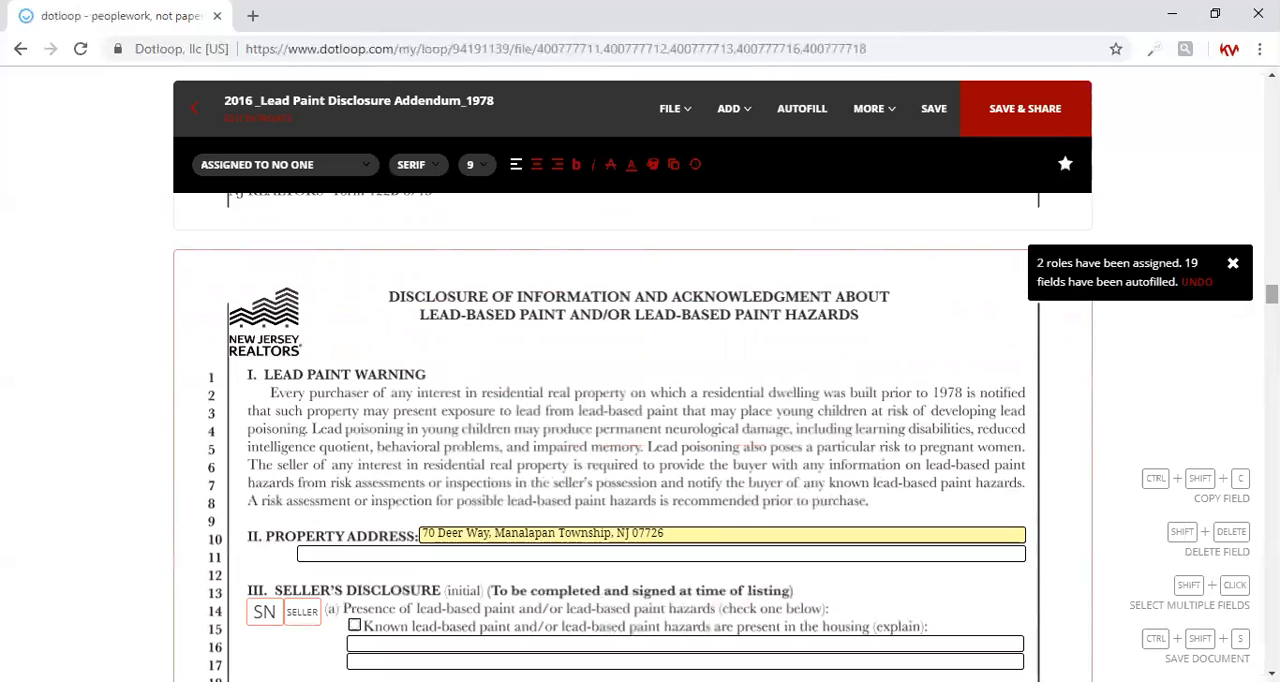
scroll(617, 436, "down", 6)
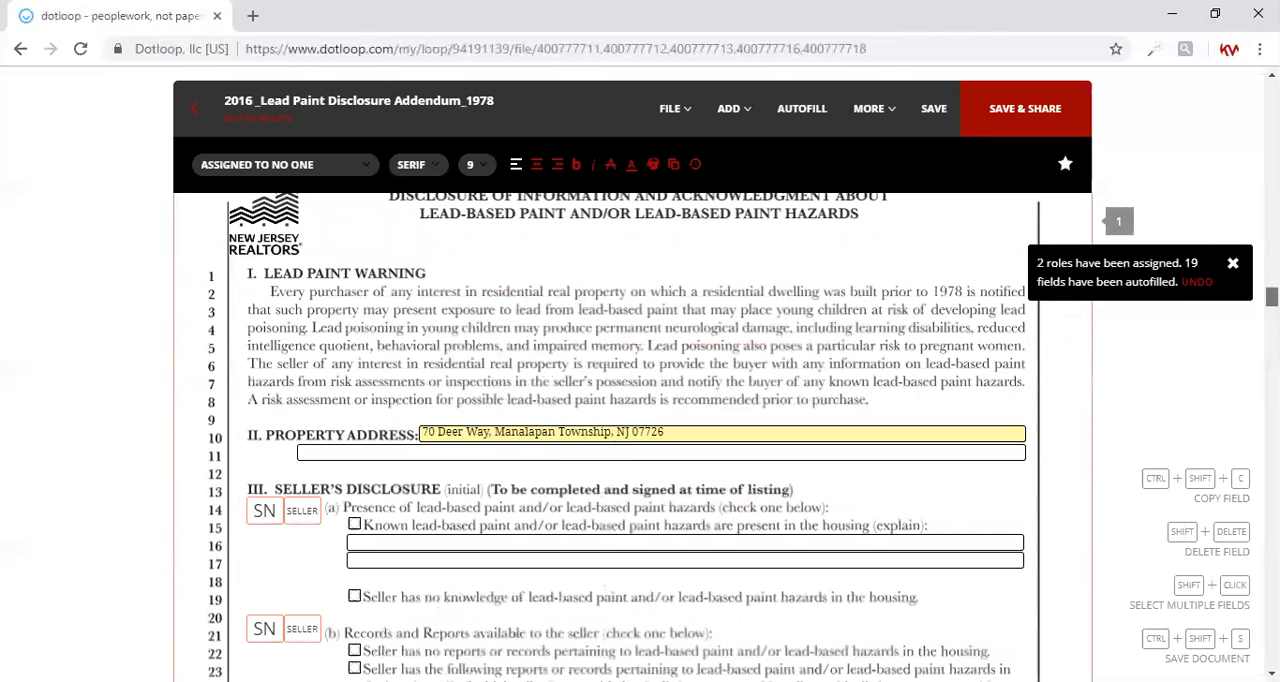
scroll(625, 436, "down", 10)
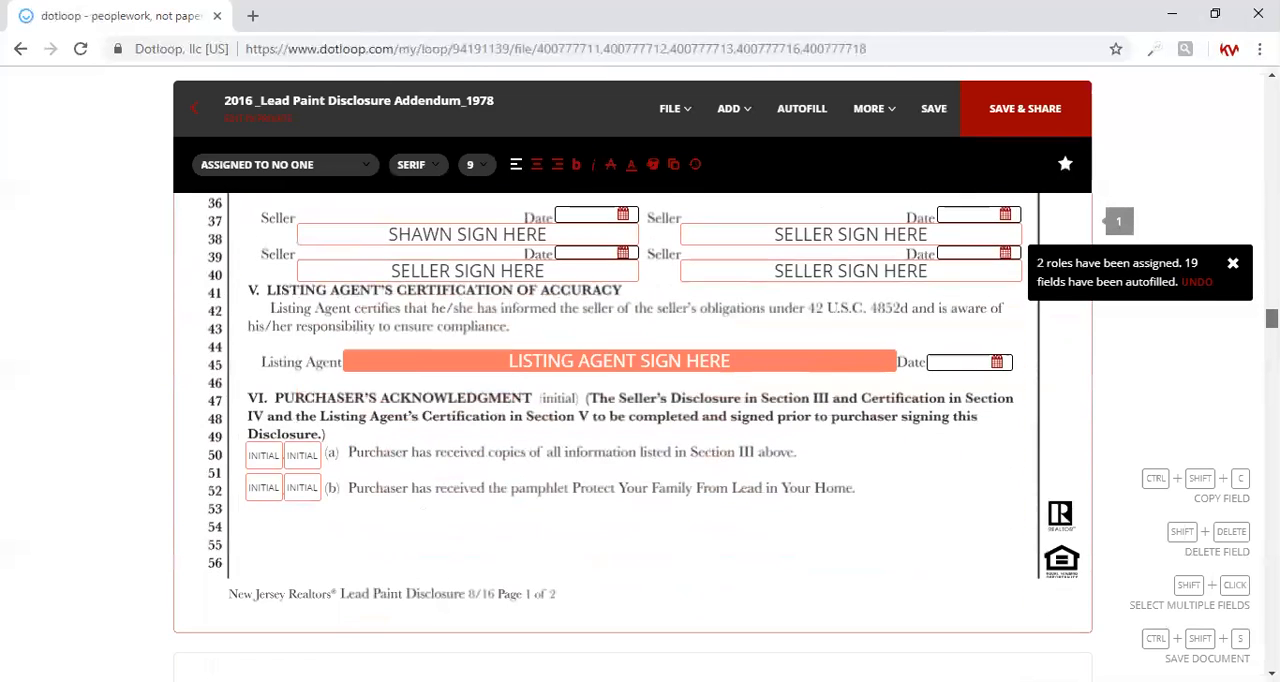
scroll(632, 436, "down", 2)
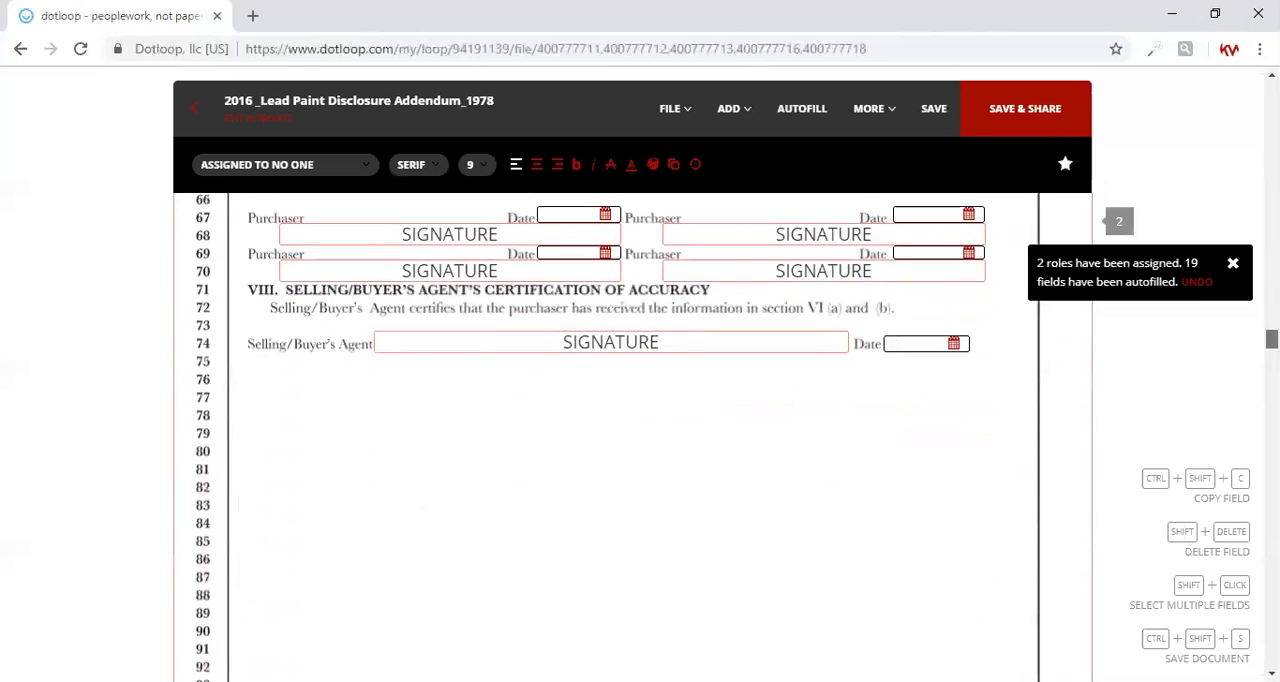
Save the documents, view their sharing options without sharing, and return to the loop's document list
left_click(1033, 125)
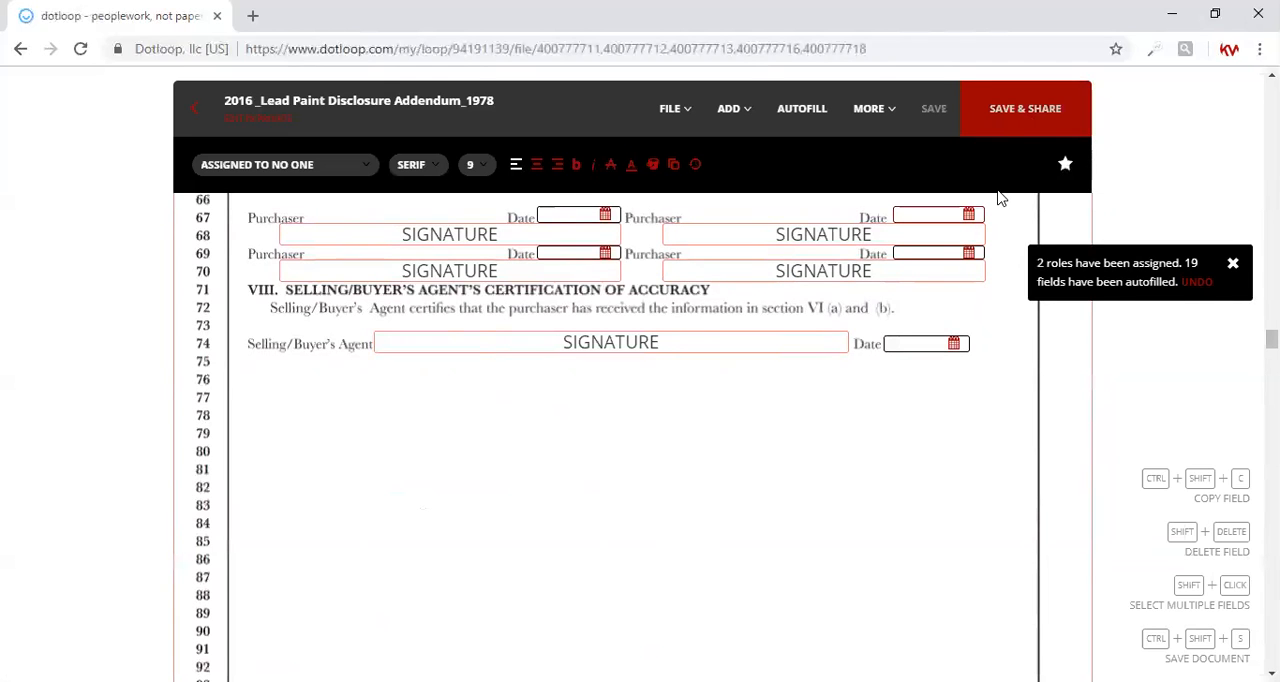
left_click(1003, 117)
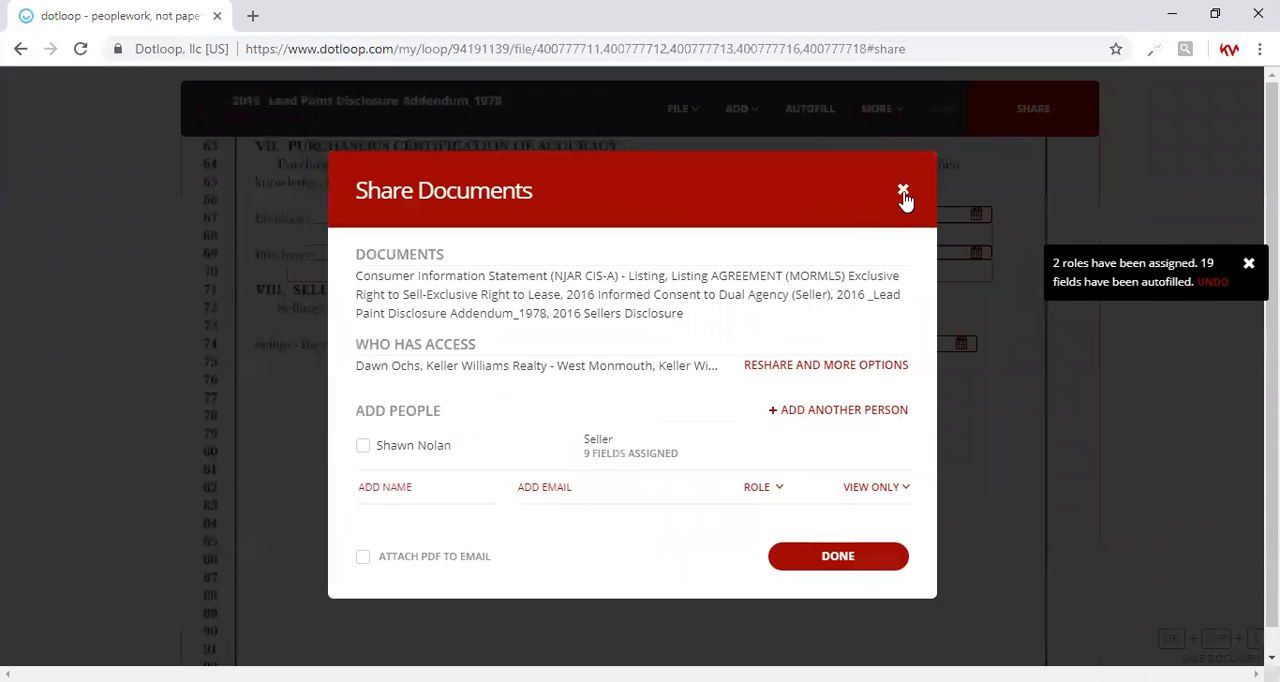
left_click(903, 190)
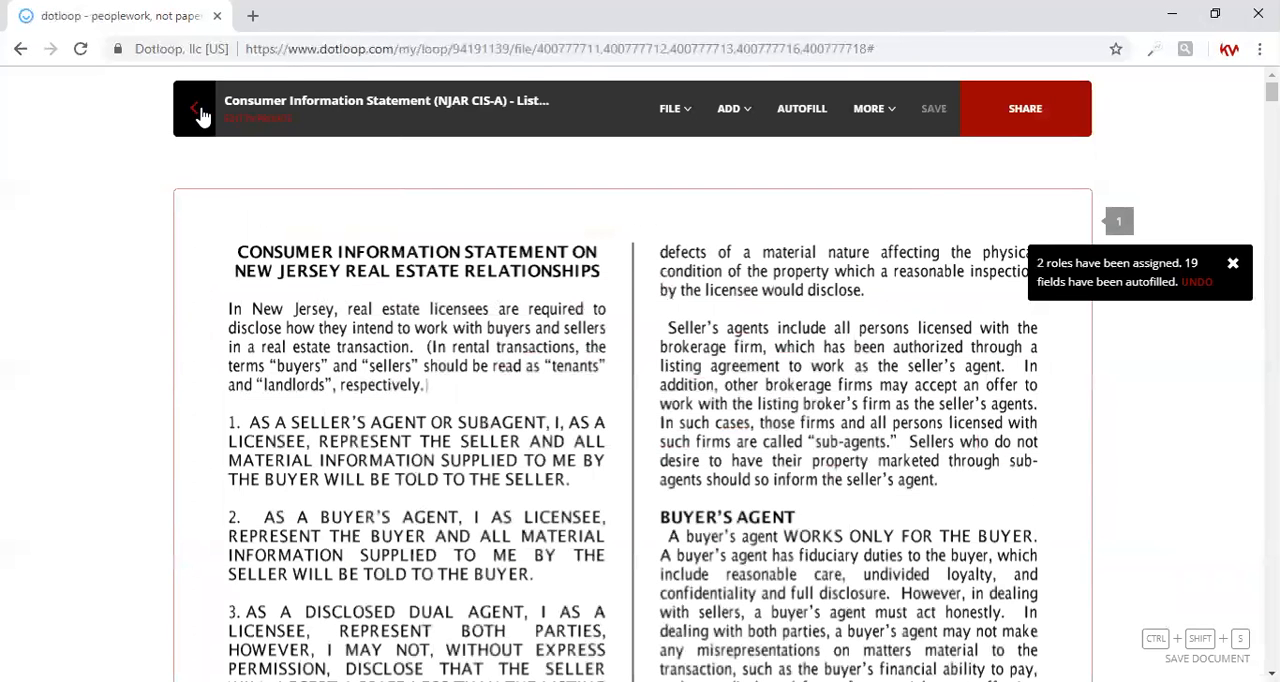
left_click(193, 110)
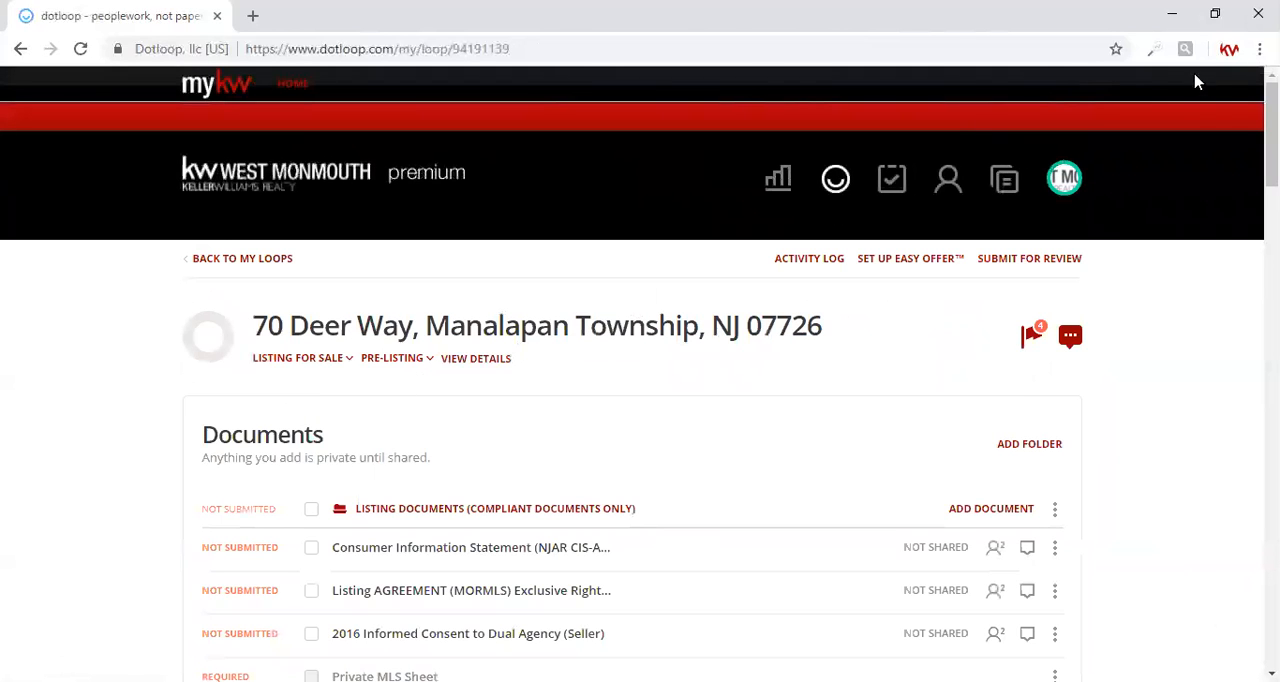
Select the Consumer Information Statement, MORMLS Listing Agreement, Informed Consent to Dual Agency, Lead Paint Disclosure Addendum and Sellers Disclosure, and open them for printing
scroll(520, 424, "down", 4)
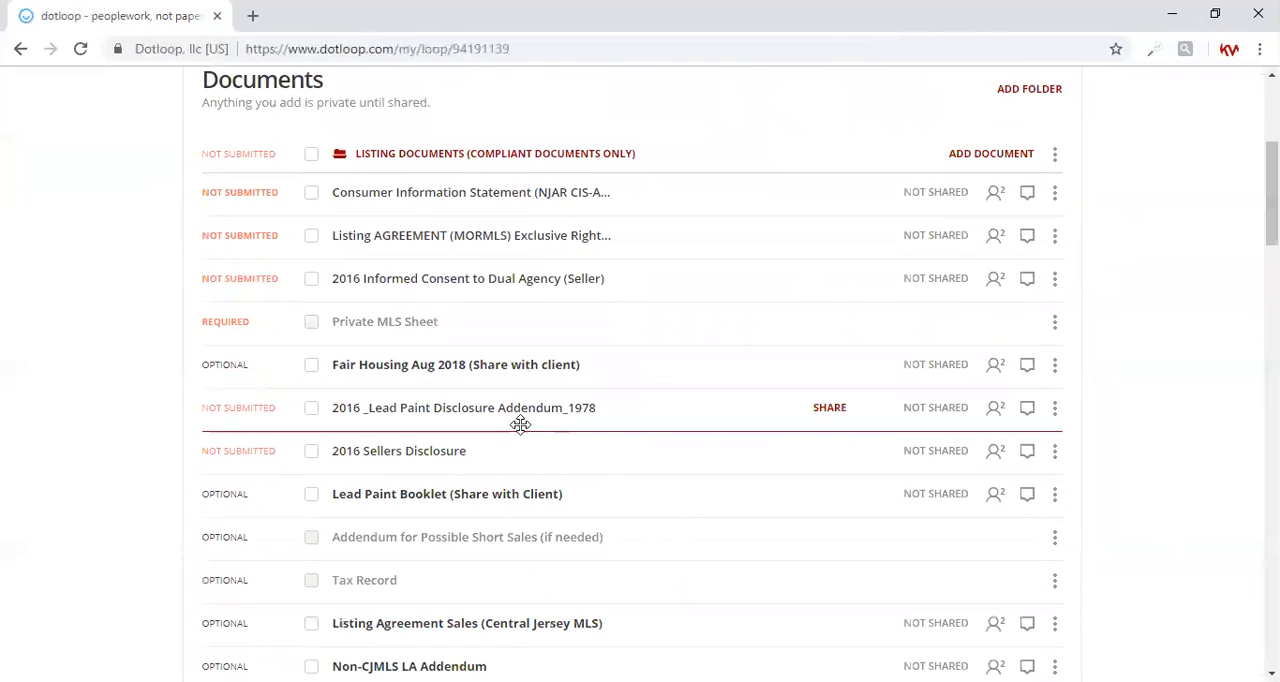
left_click(310, 196)
left_click(311, 236)
left_click(311, 279)
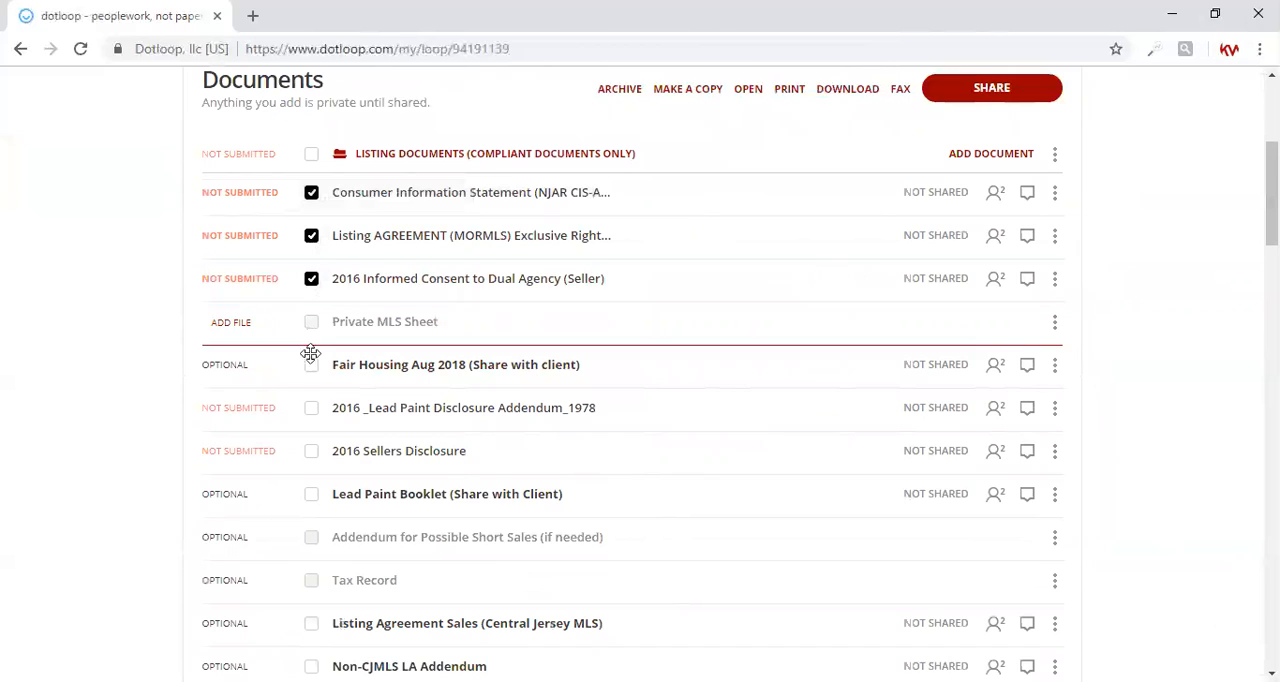
left_click(311, 408)
left_click(311, 451)
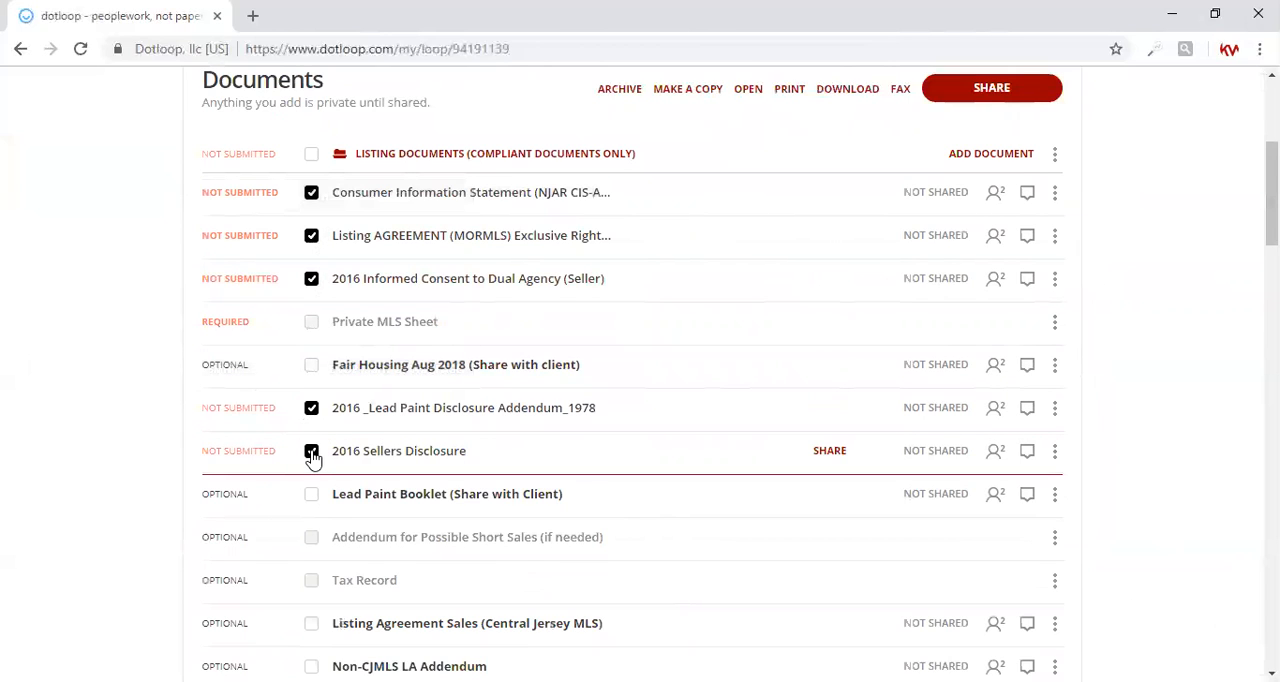
left_click(788, 90)
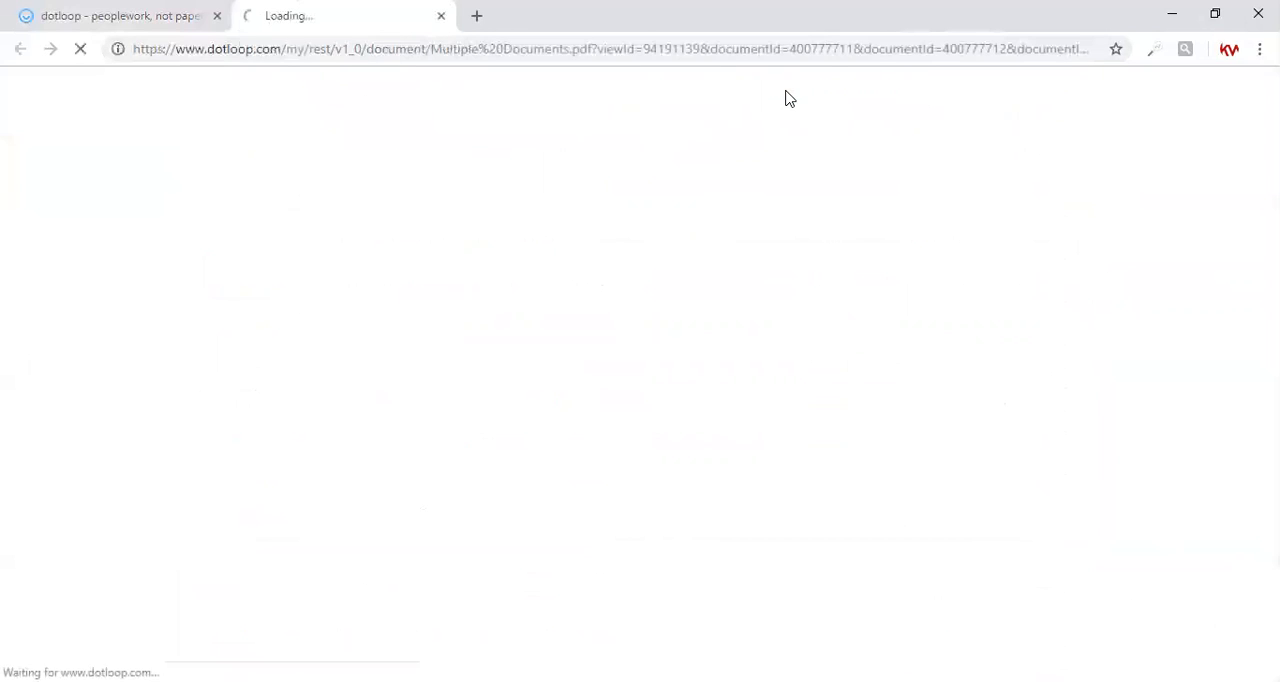